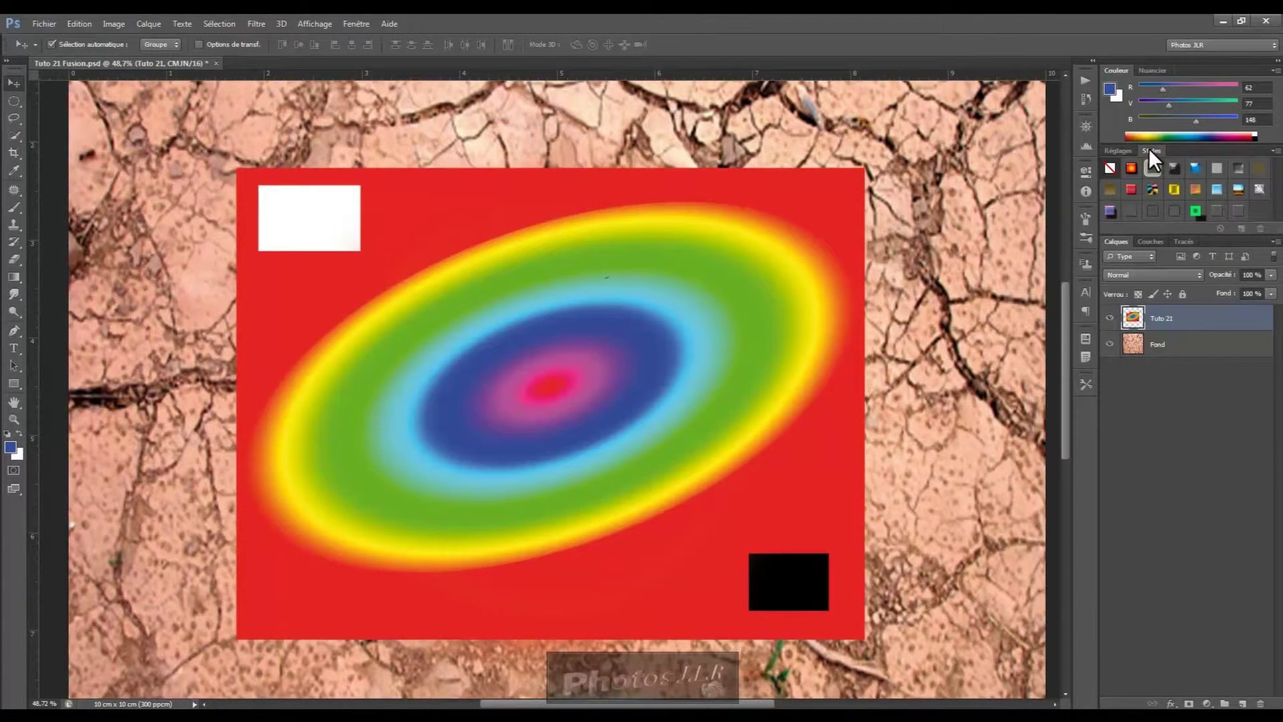
- Open the blend mode list for the Tuto 21 layer, still set to Normal
left_click(1200, 276)
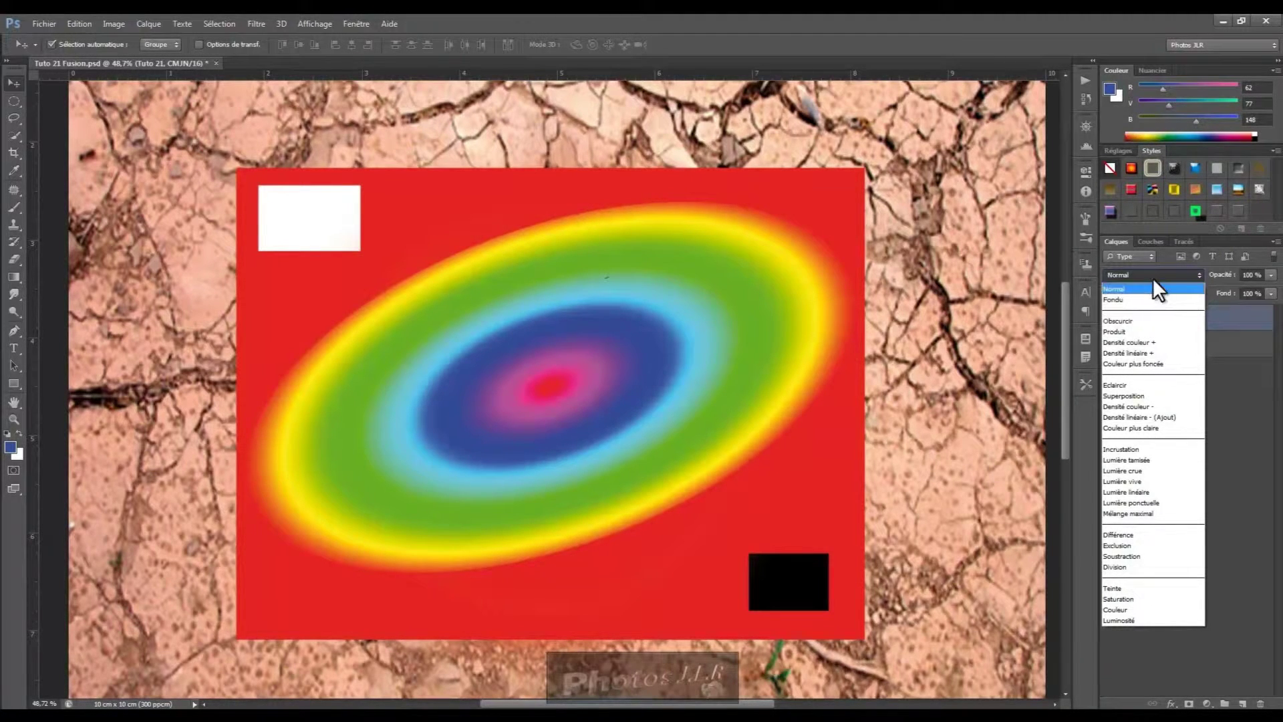
- Leave the layer on Normal and activate the Brush tool, keeping its mode Normal
left_click(1249, 401)
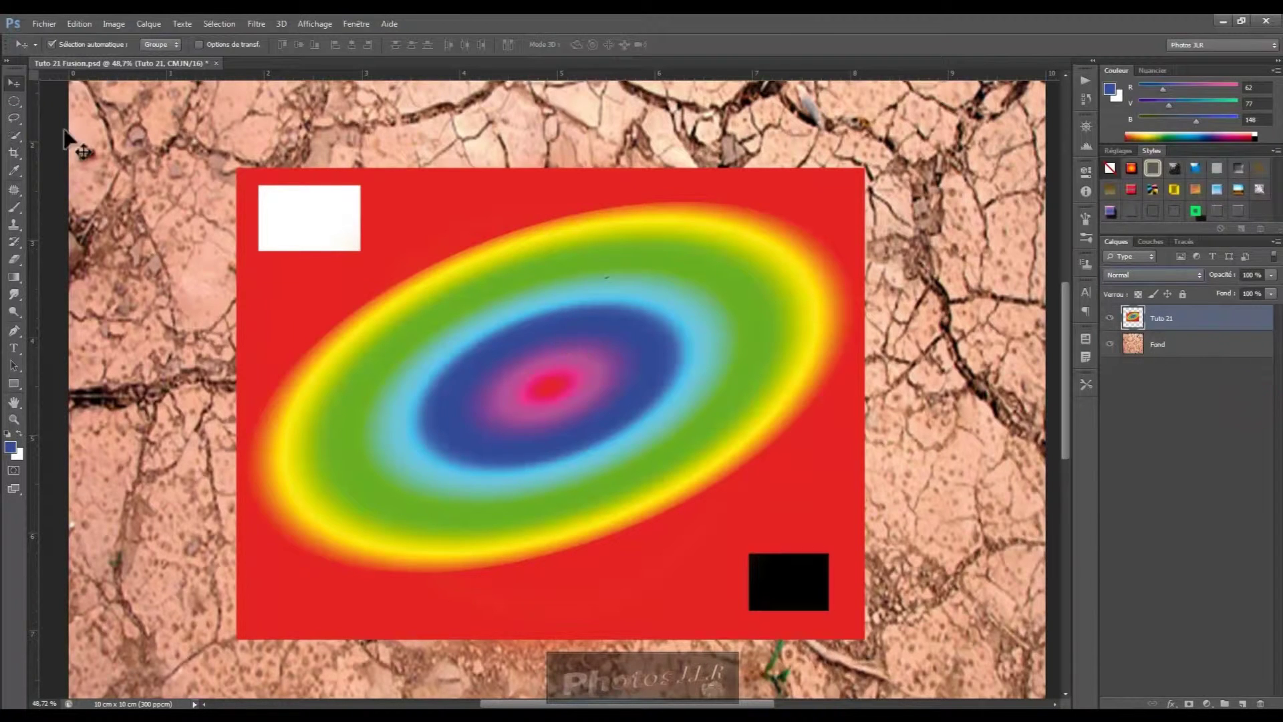
left_click(14, 209)
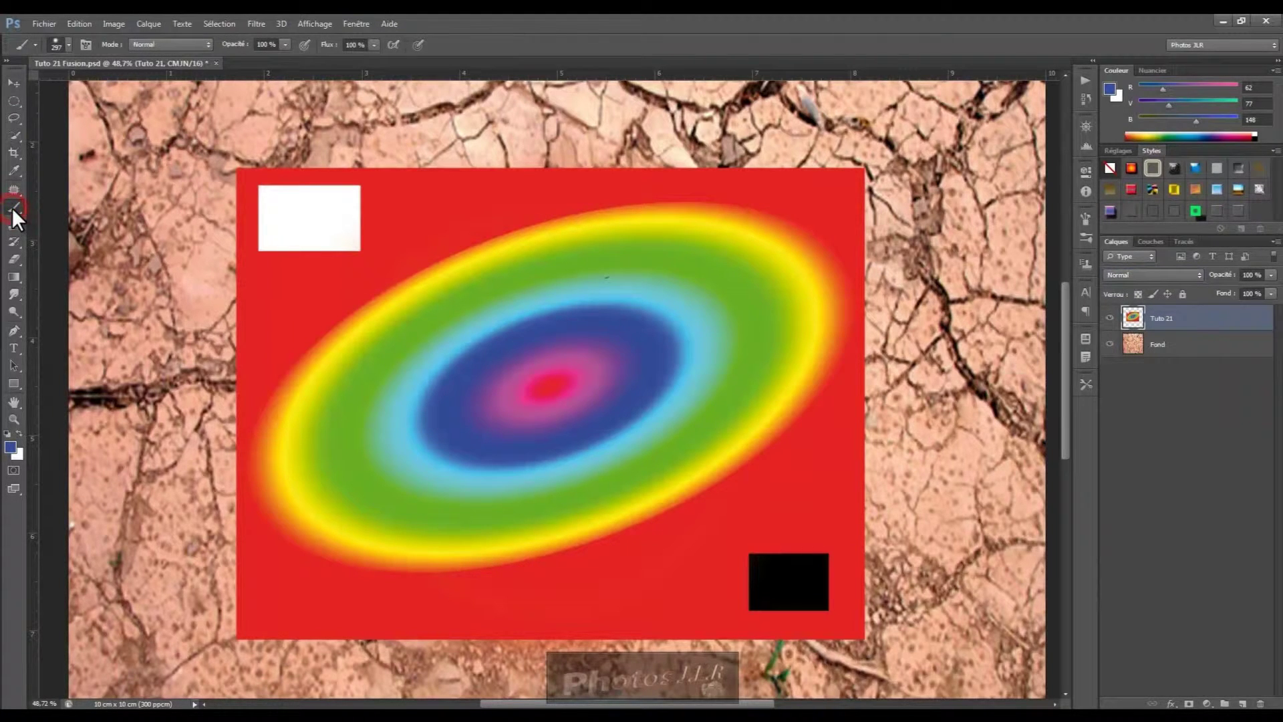
left_click(207, 46)
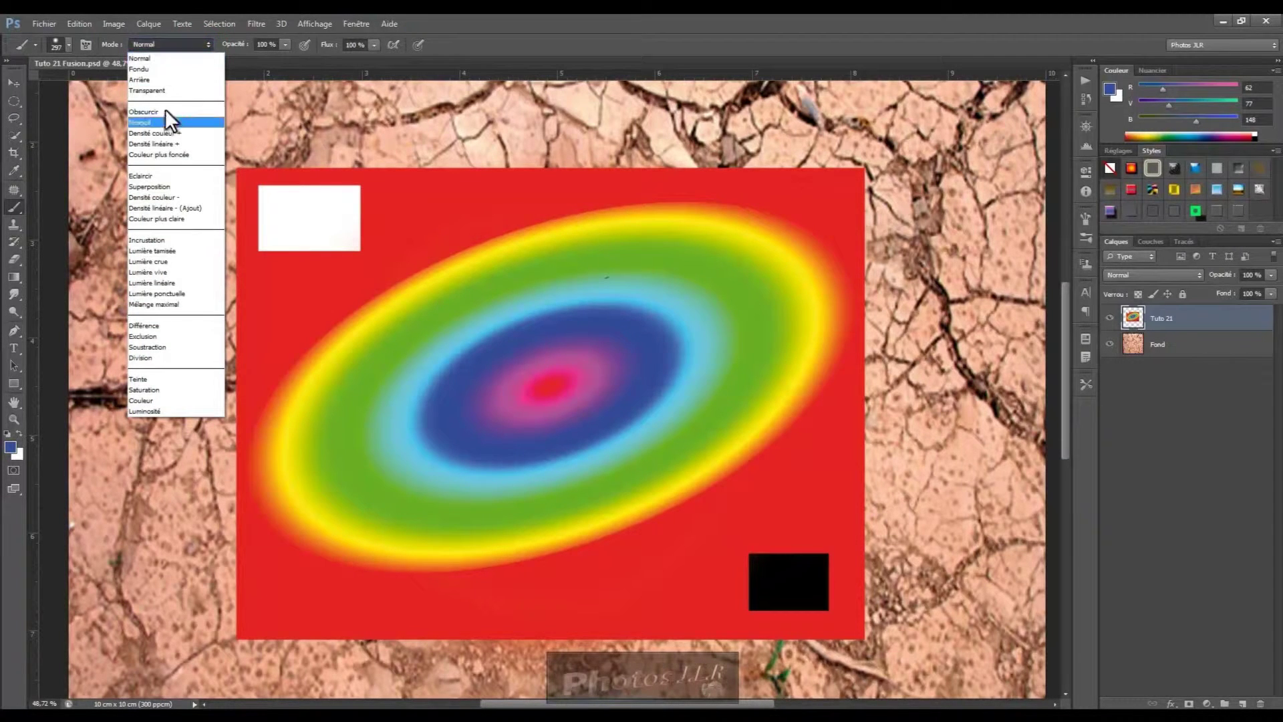
left_click(1176, 457)
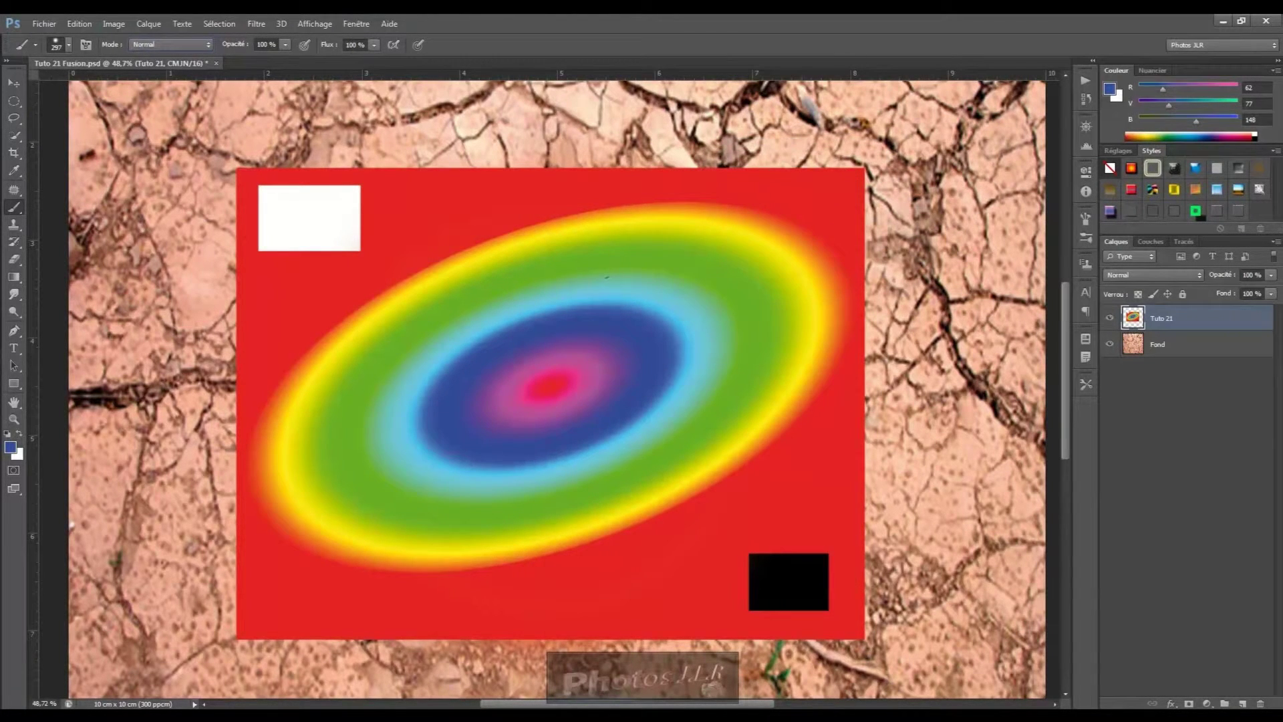
- Move the Photo Viewer window showing the modes_de_fusion-01 chart over the canvas
left_click_drag(1045, 209, 533, 127)
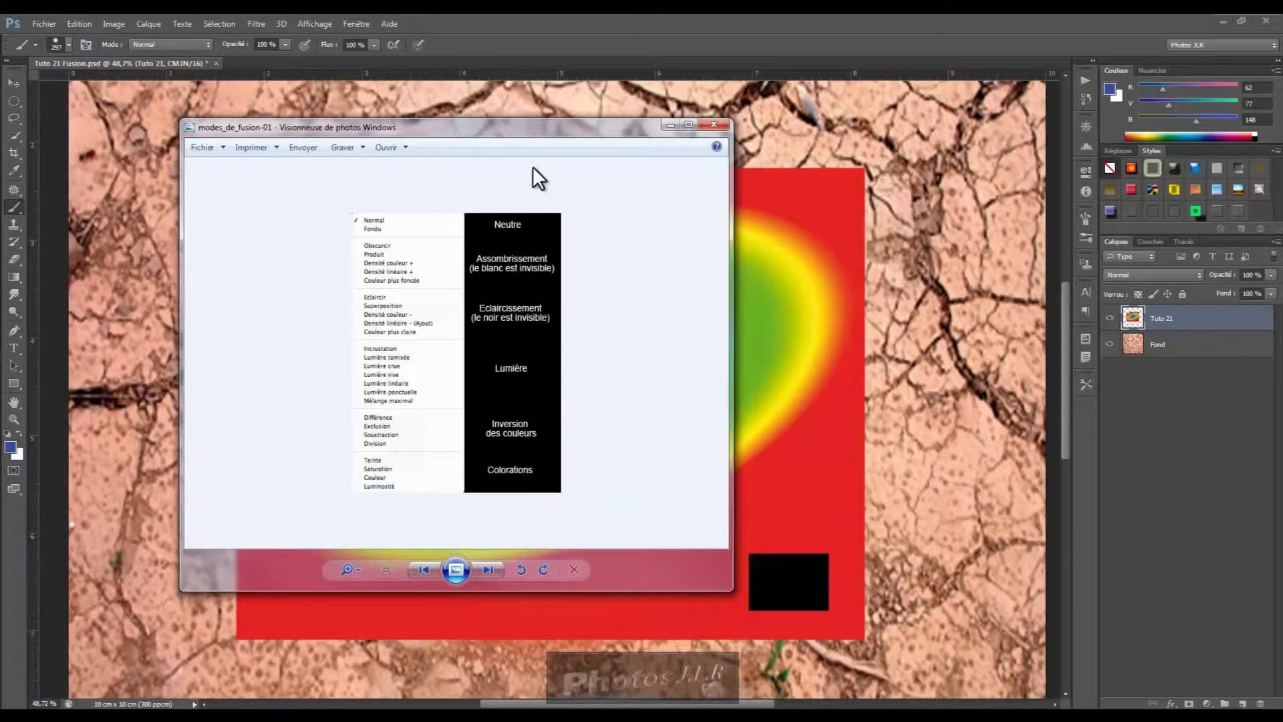
- Close the blend-modes chart in Photo Viewer and return focus to Photoshop
left_click(479, 130)
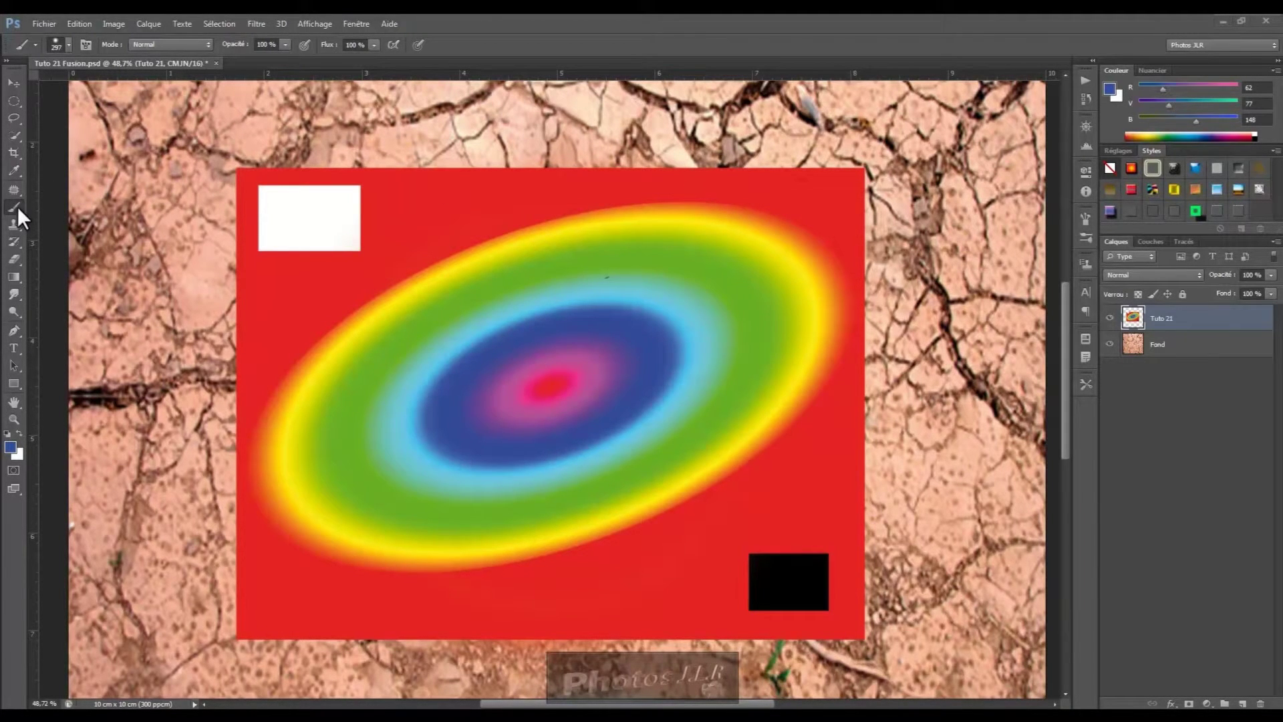
left_click(208, 46)
left_click(1199, 276)
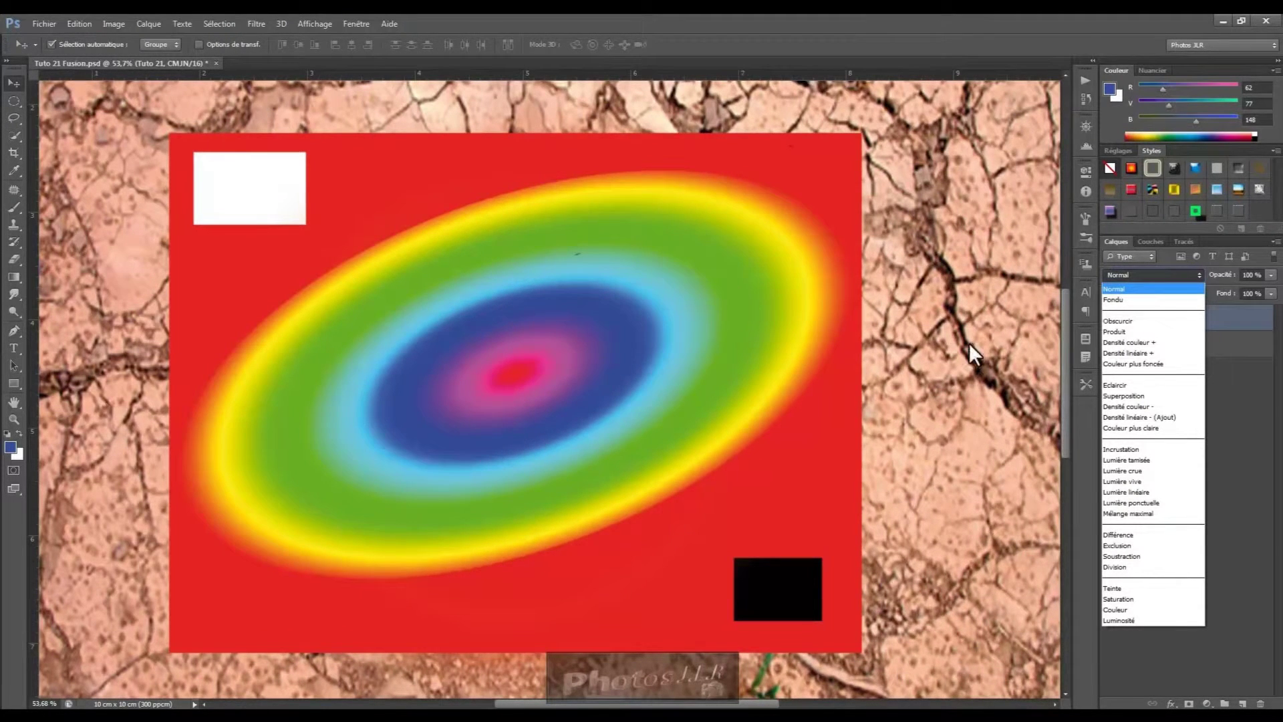
left_click(1233, 387)
left_click_drag(1231, 280, 1210, 281)
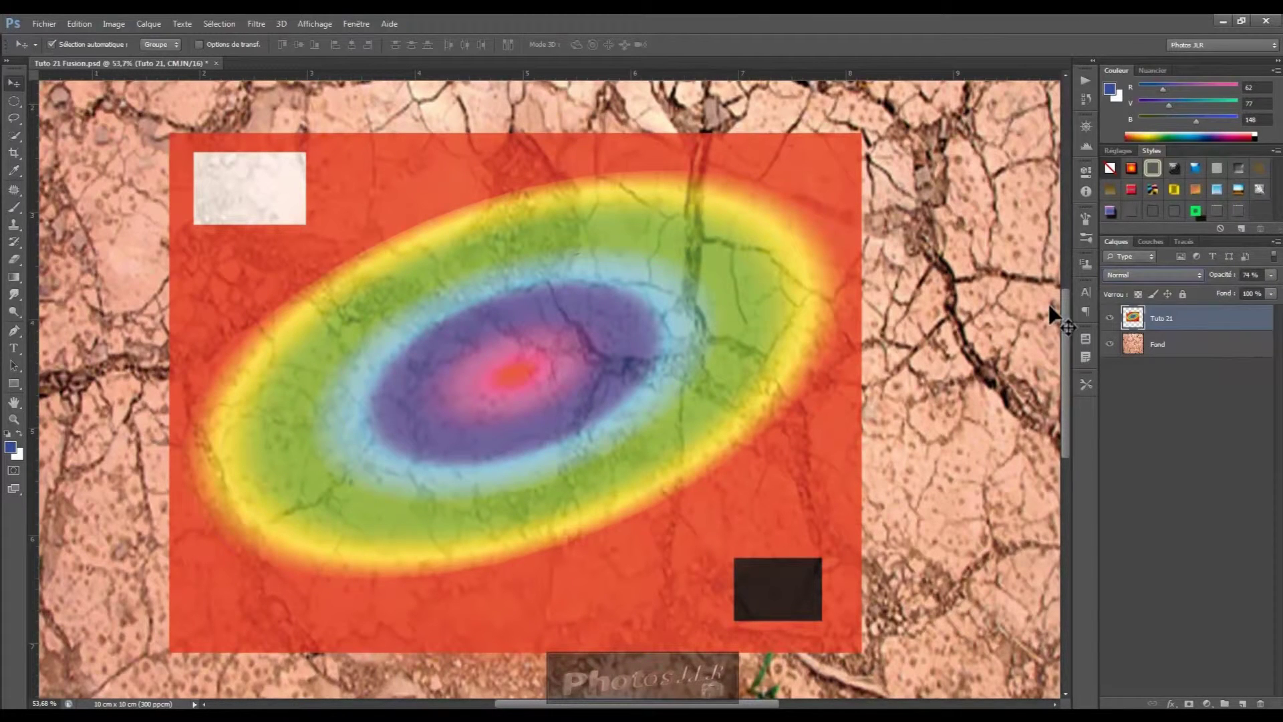
left_click_drag(1213, 276, 1235, 281)
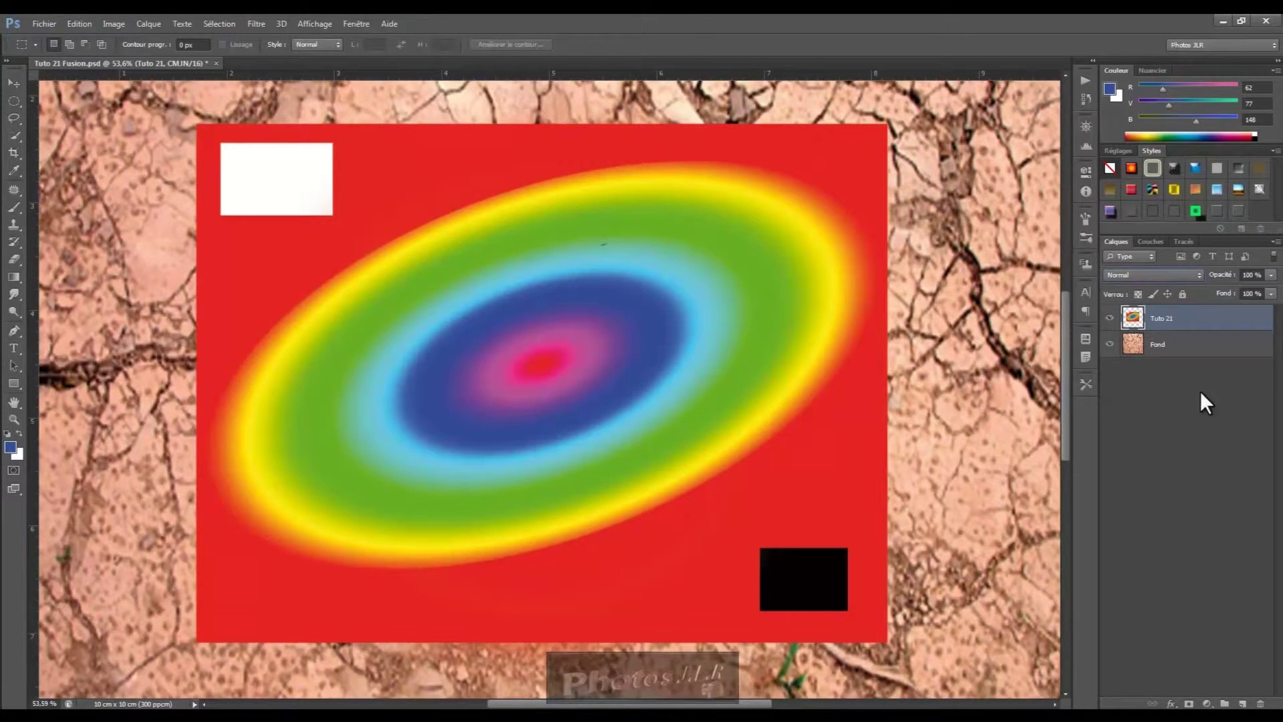
- Change the Tuto 21 layer's blend mode from Normal to Fondu
left_click(1158, 274)
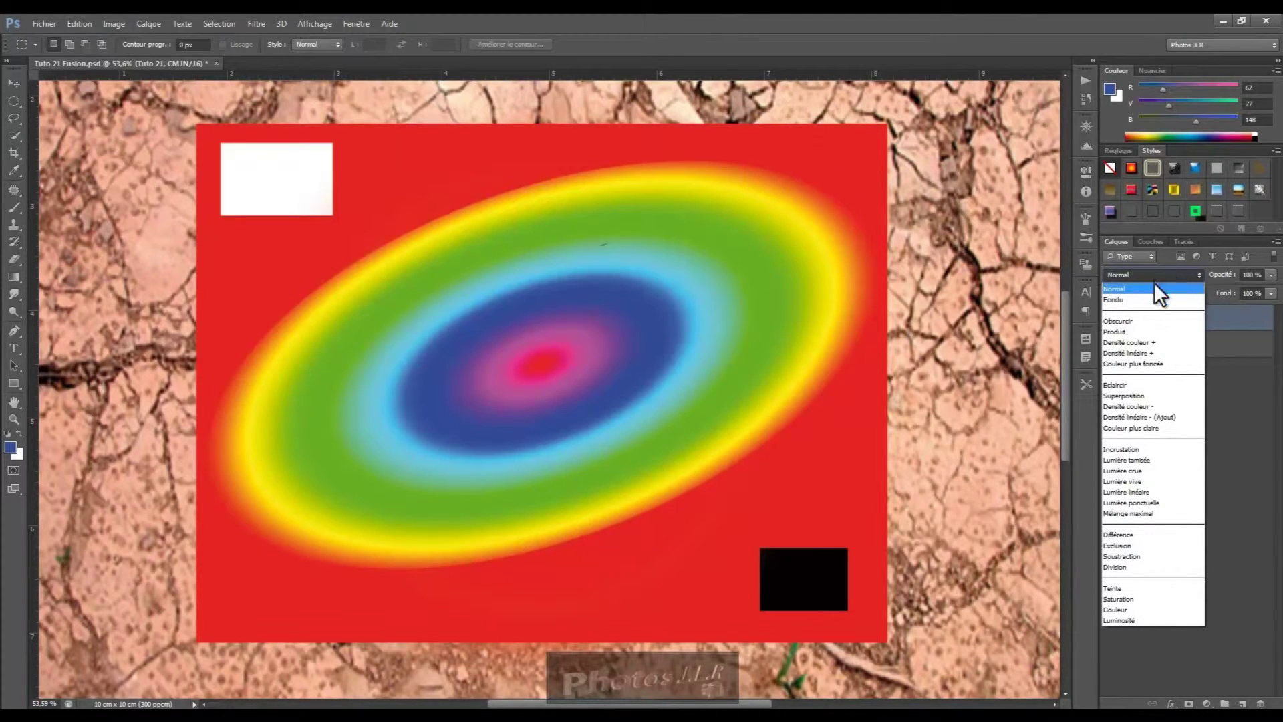
left_click(1114, 299)
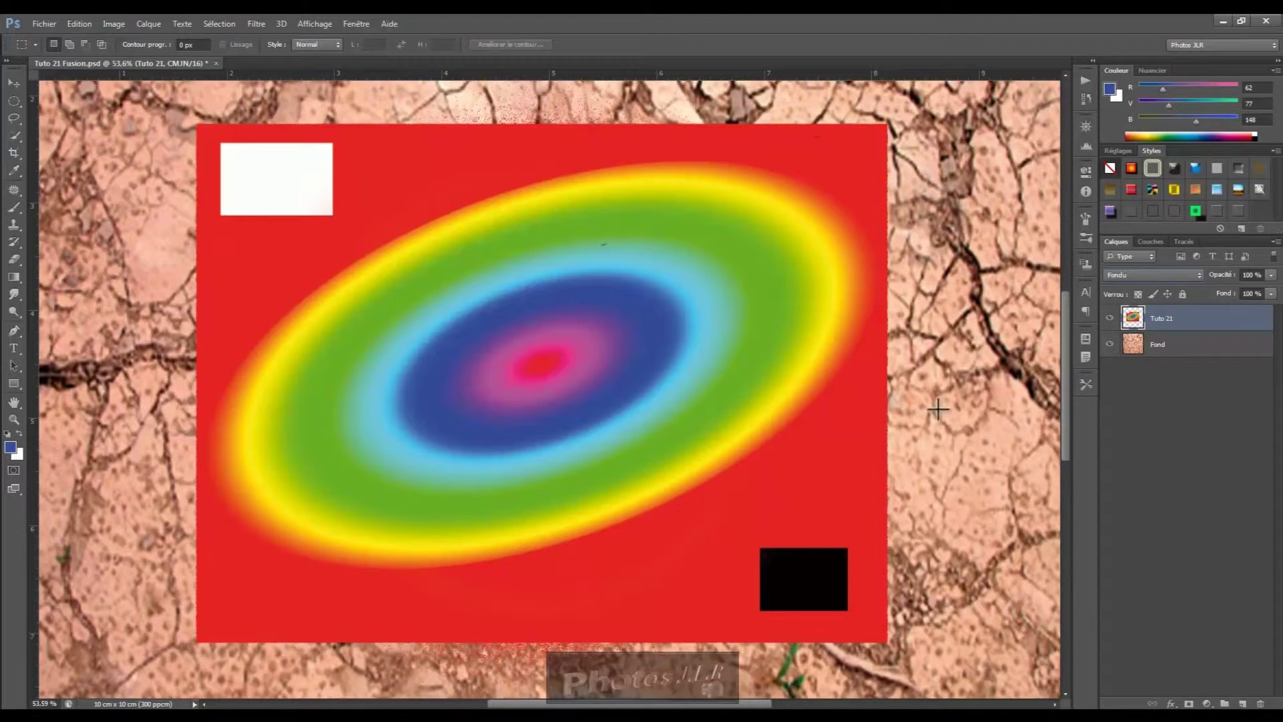
left_click(1200, 275)
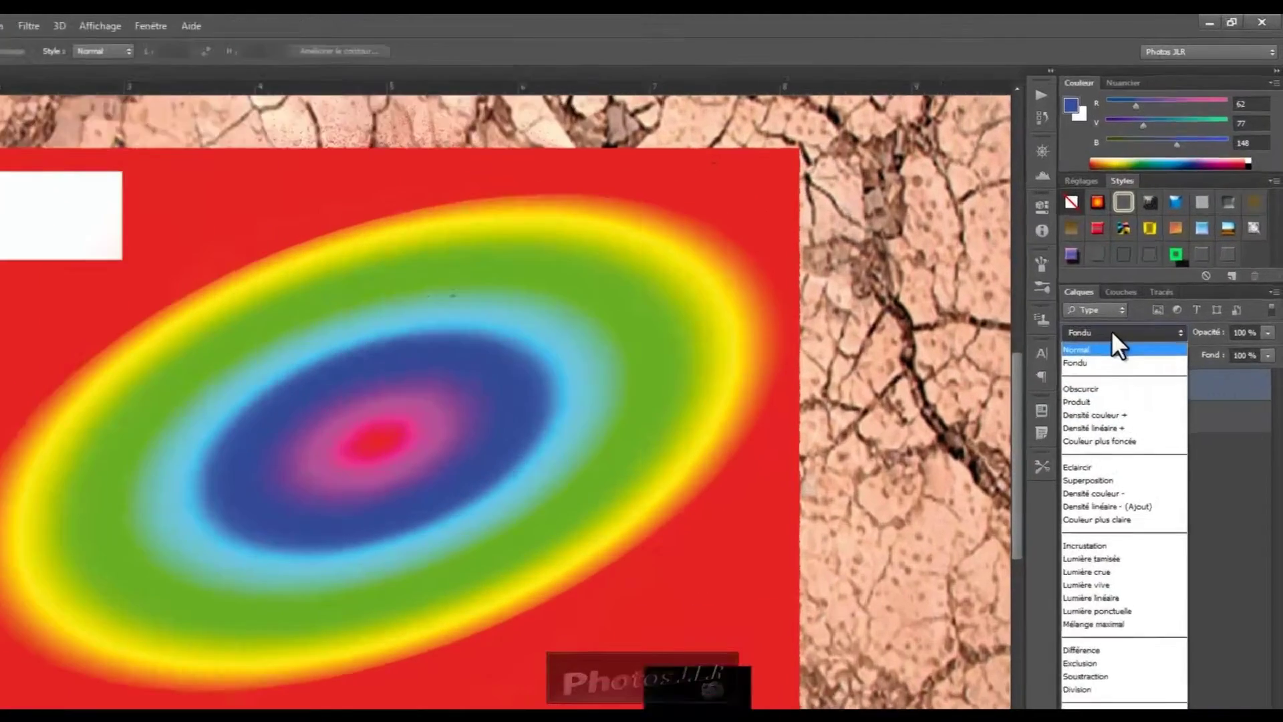
left_click(1143, 275)
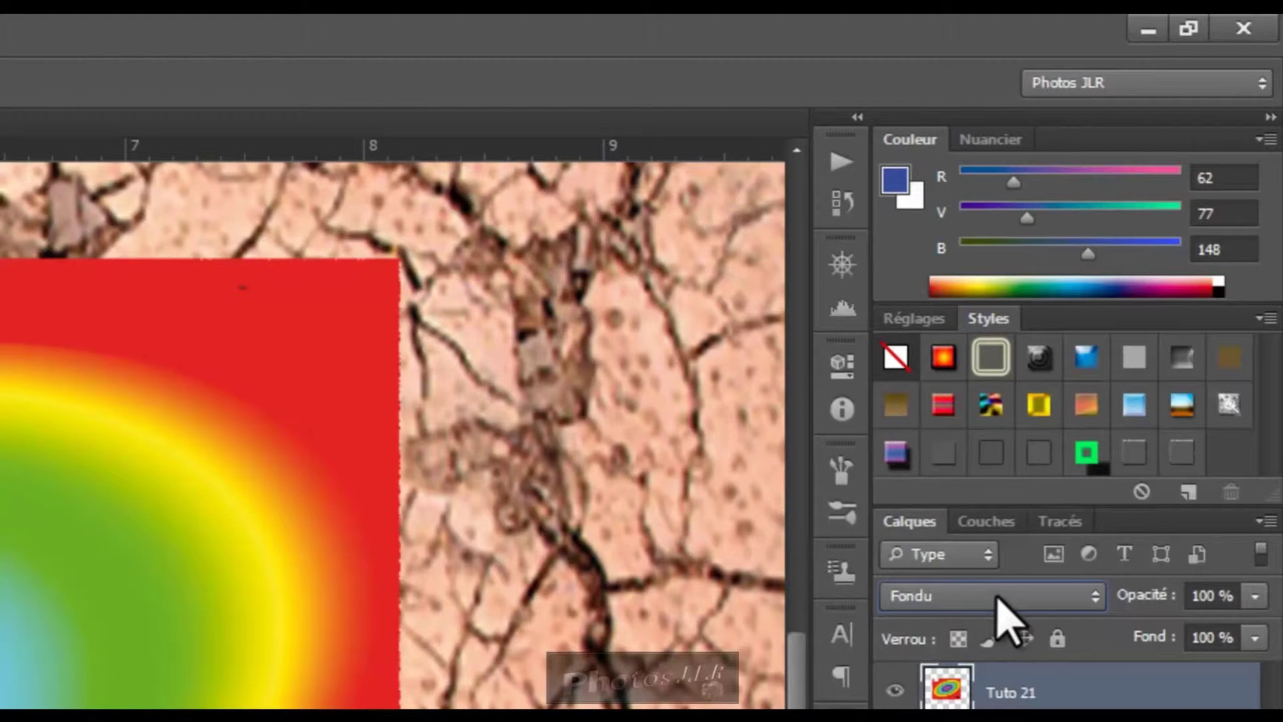
- Toggle Tuto 21's blend mode between Fondu and Obscurcir with the arrow keys, settling on Obscurcir
left_click(1009, 595)
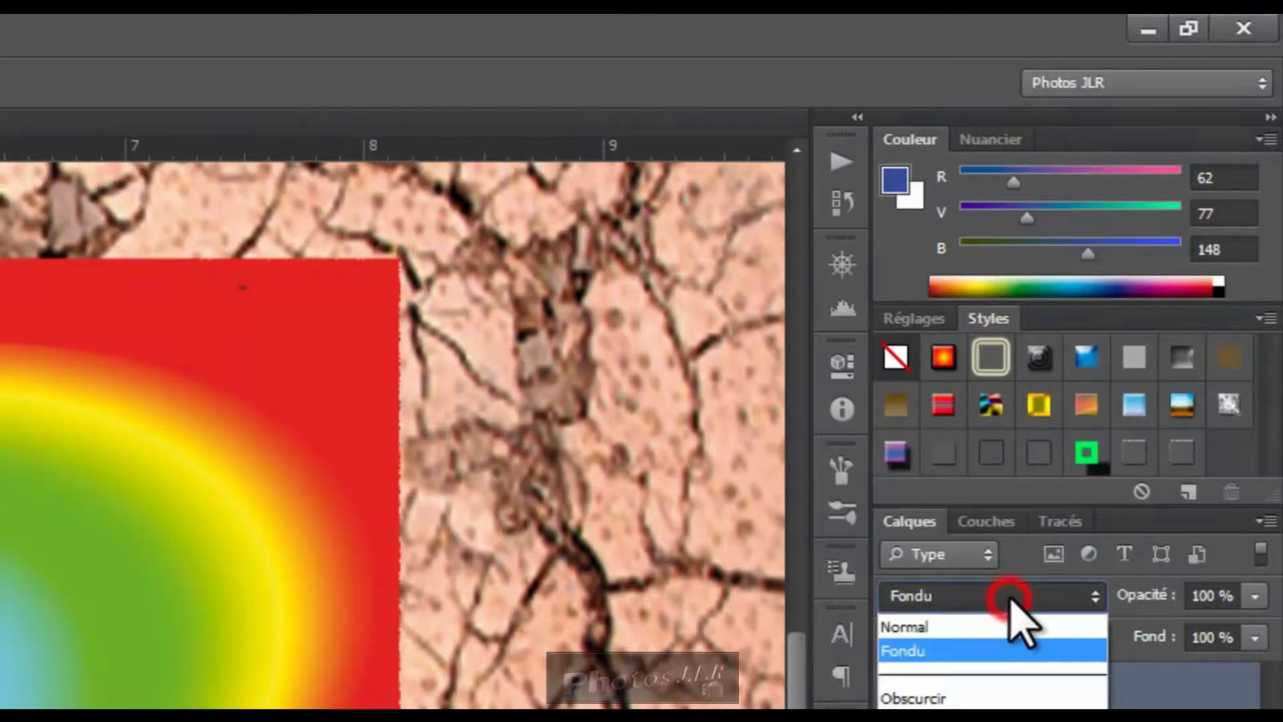
key("Down")
key("Up")
key("Down")
key("Up")
key("Down")
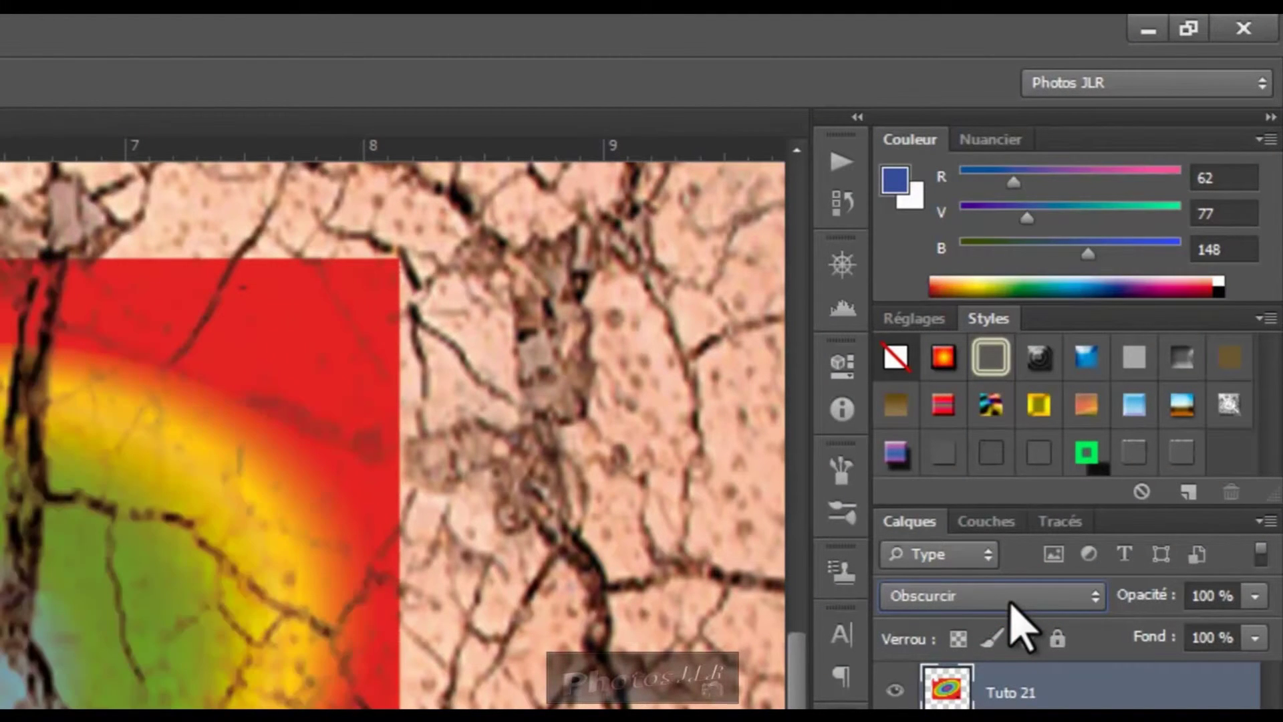
key("Up")
key("Down")
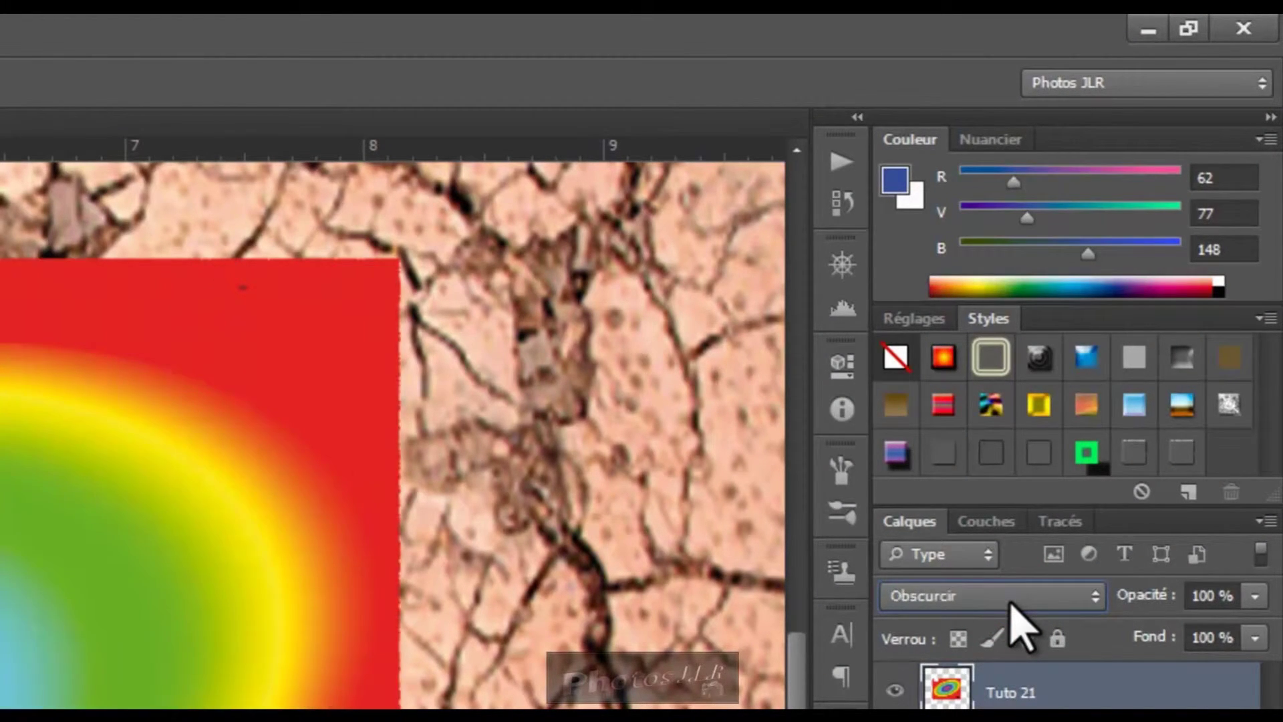
key("Up")
key("Up")
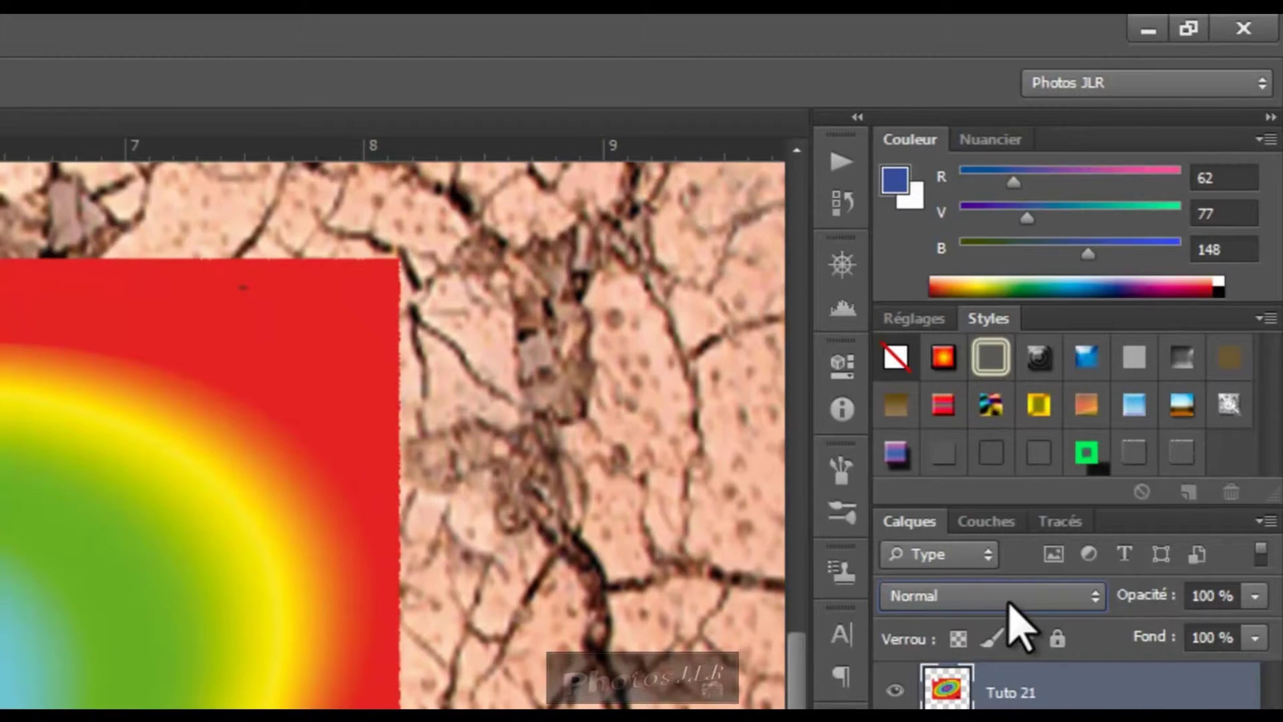
key("Down")
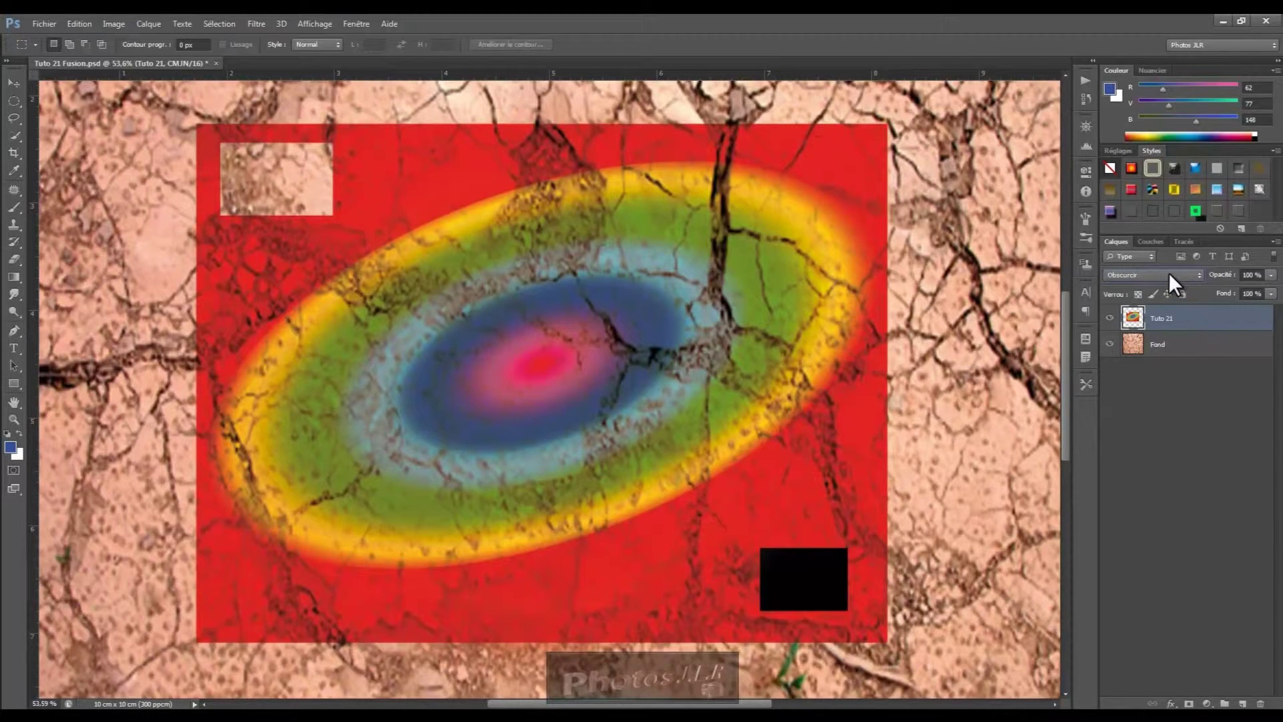
- Scroll Tuto 21's blend mode through Produit and back, stopping on Densité couleur +
scroll(1168, 275, "down", 1)
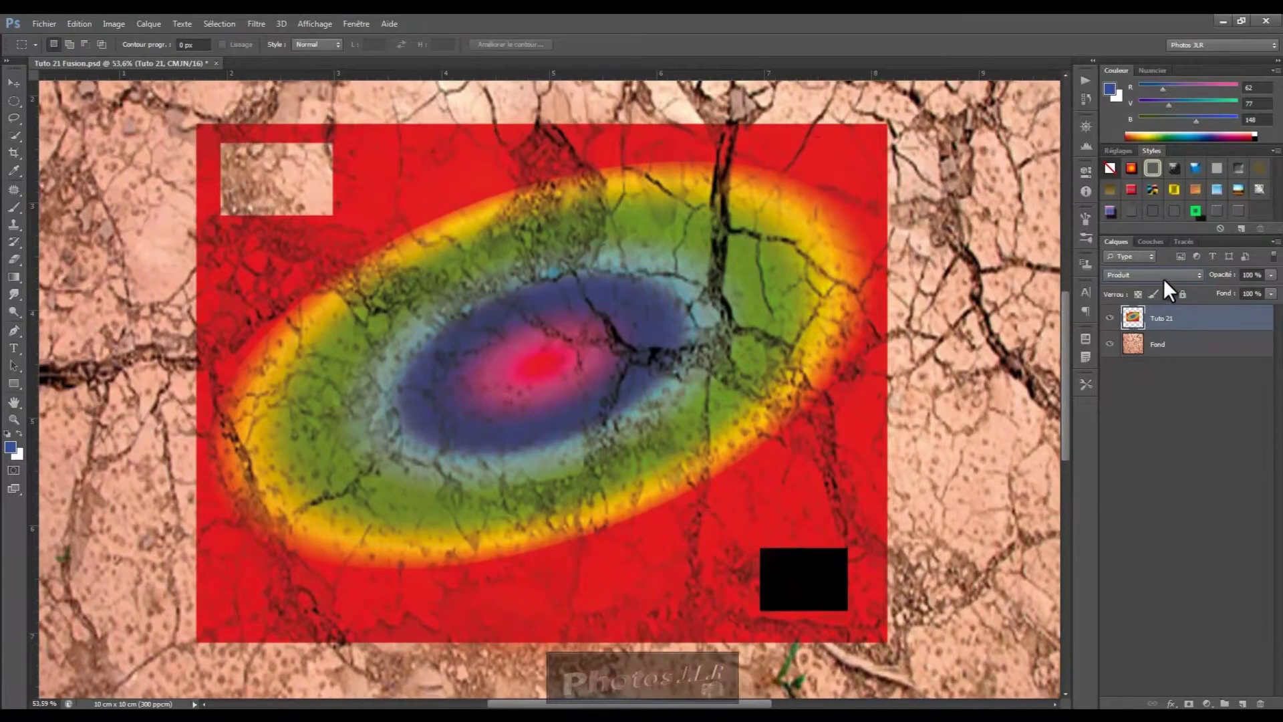
scroll(1164, 275, "up", 1)
scroll(1164, 275, "up", 1)
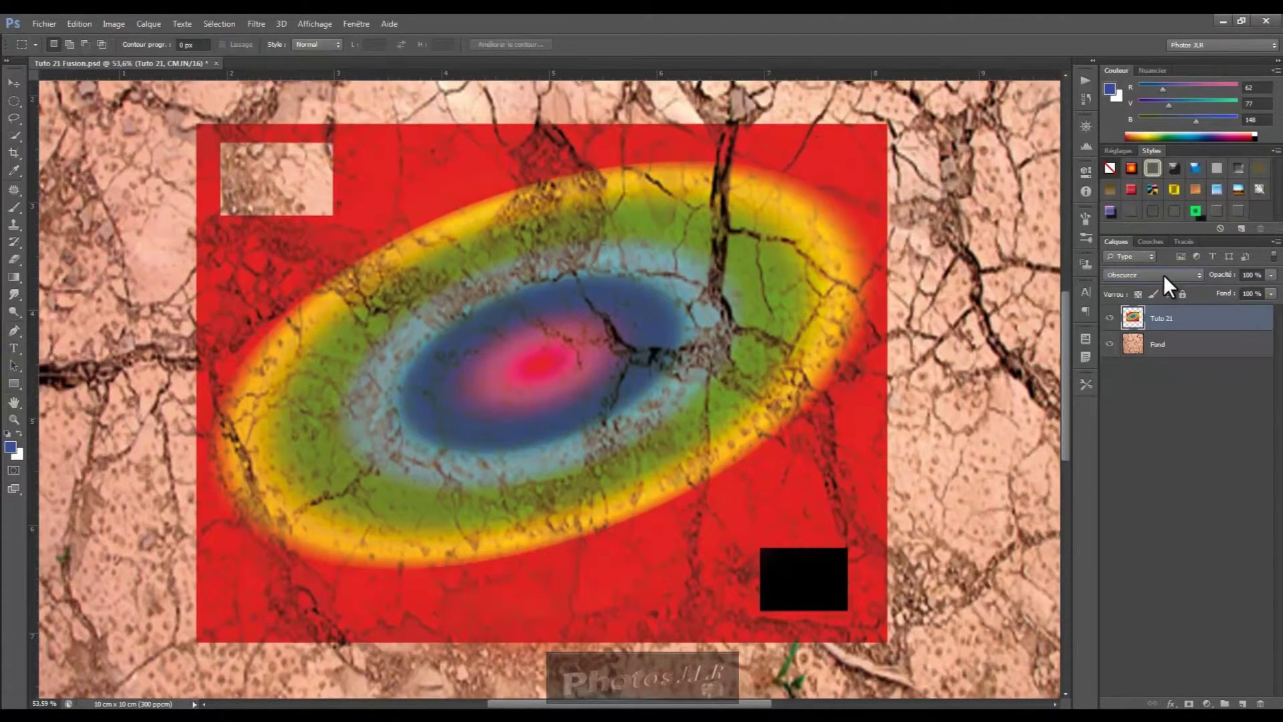
scroll(1164, 274, "down", 1)
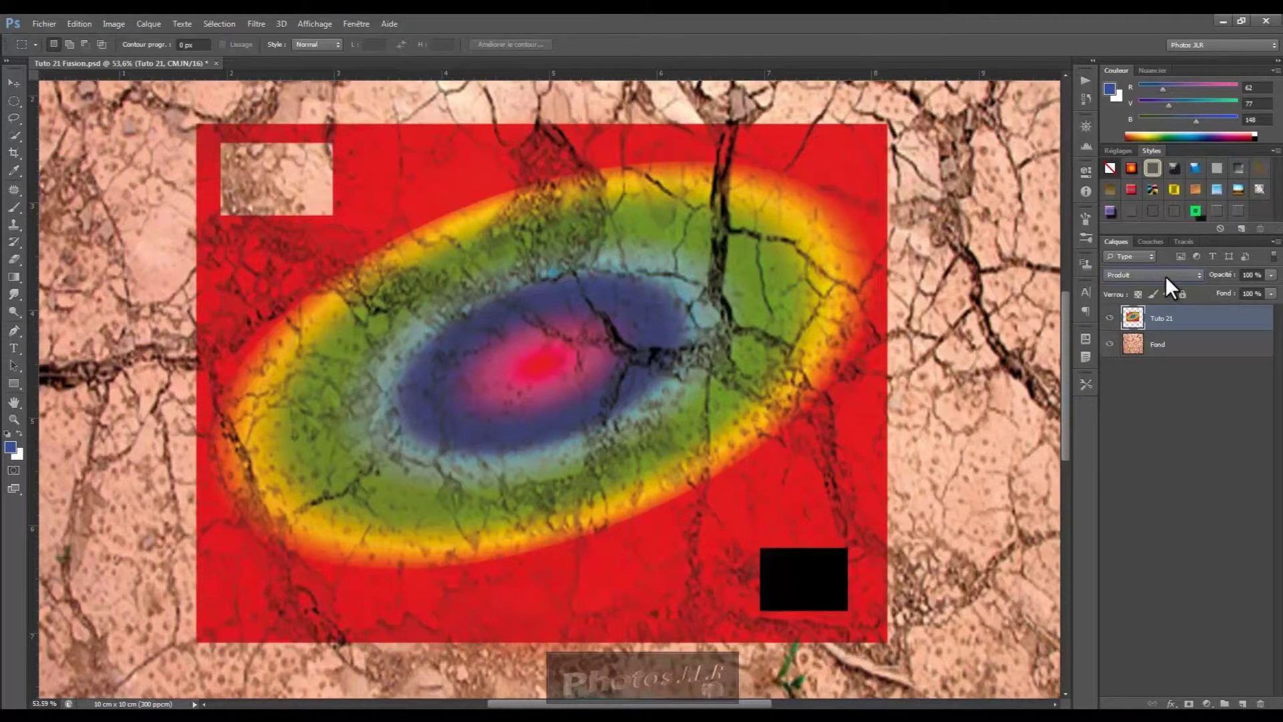
scroll(1170, 286, "down", 1)
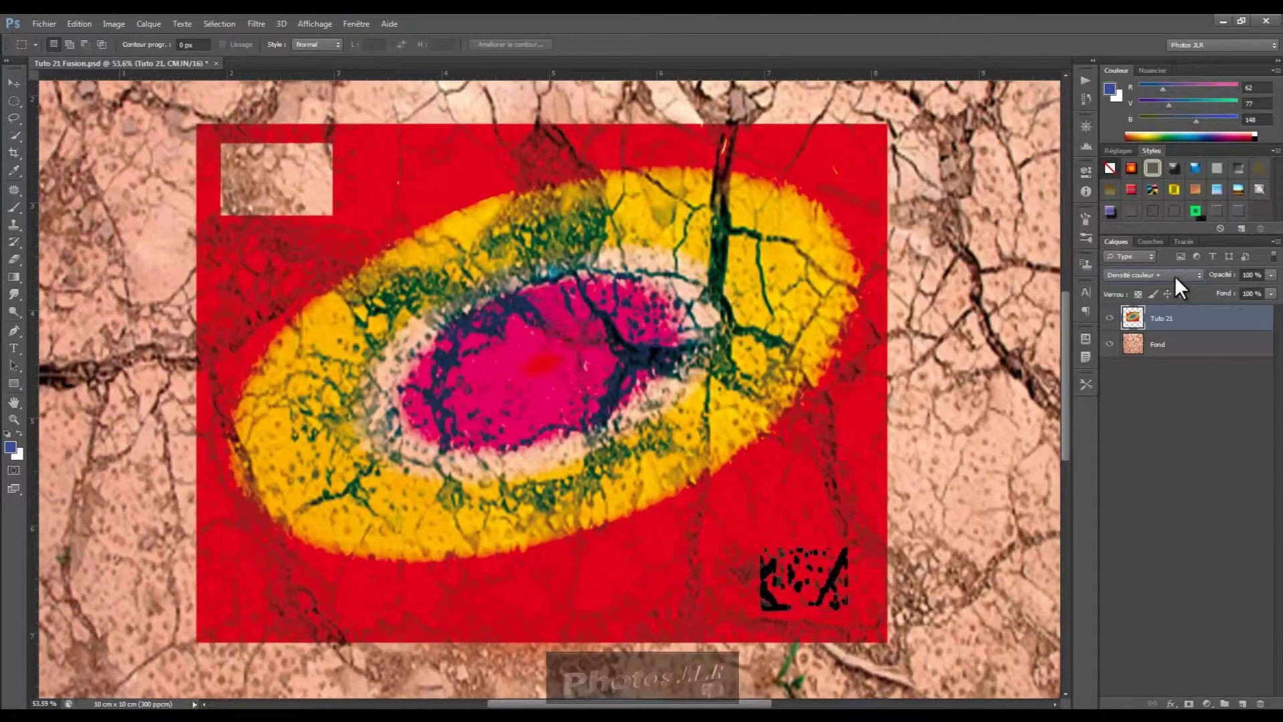
- Step Tuto 21 through Densité linéaire + and Couleur plus foncée to the Eclaircir blend mode
key("Down")
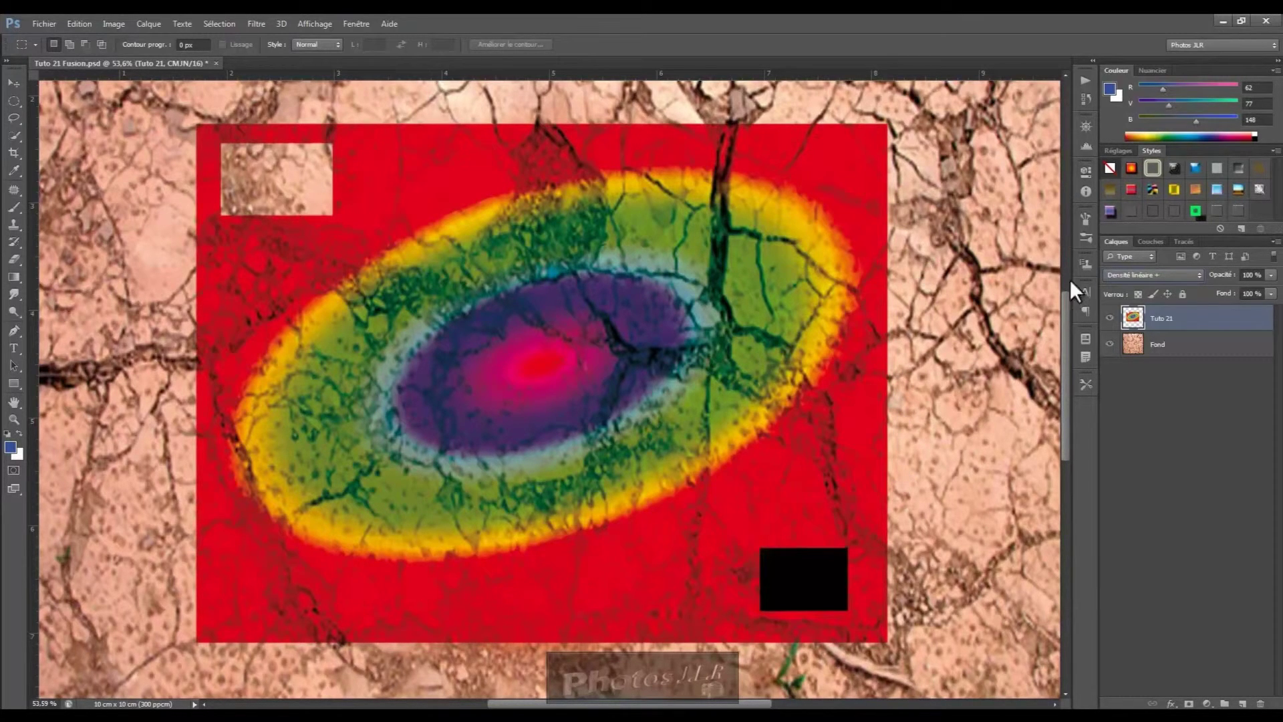
scroll(1176, 274, "down", 1)
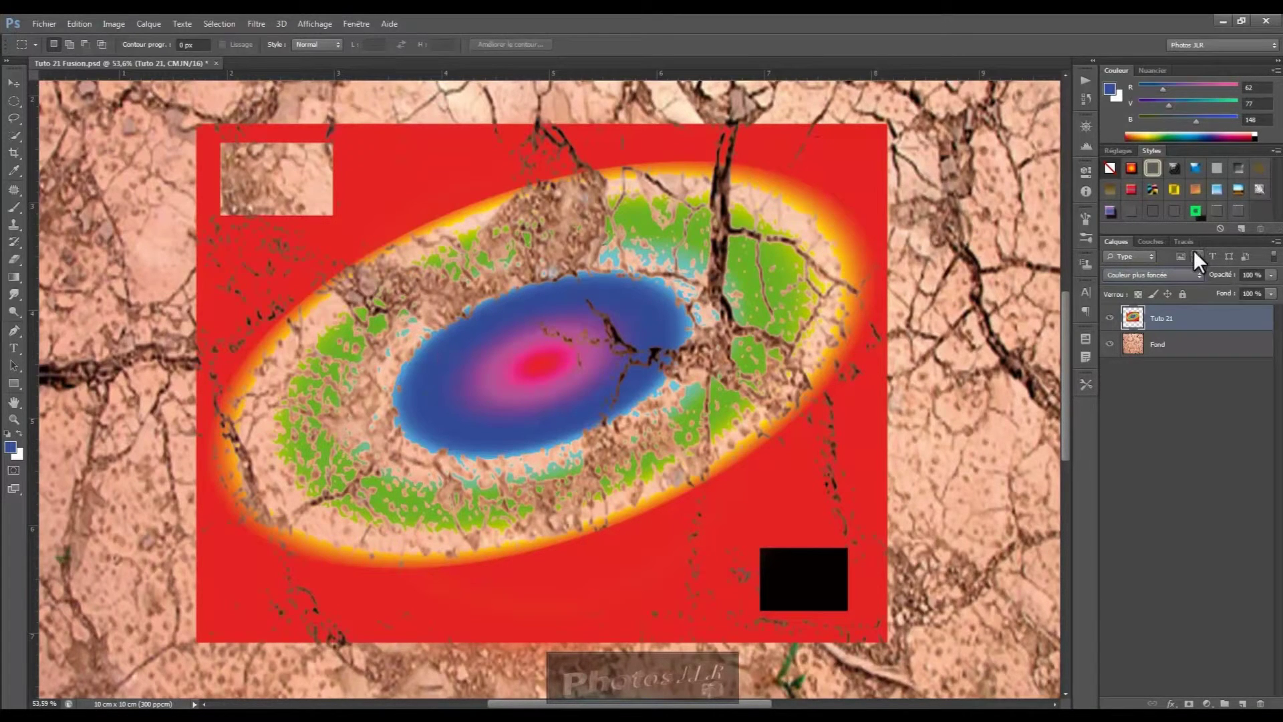
scroll(1184, 274, "up", 1)
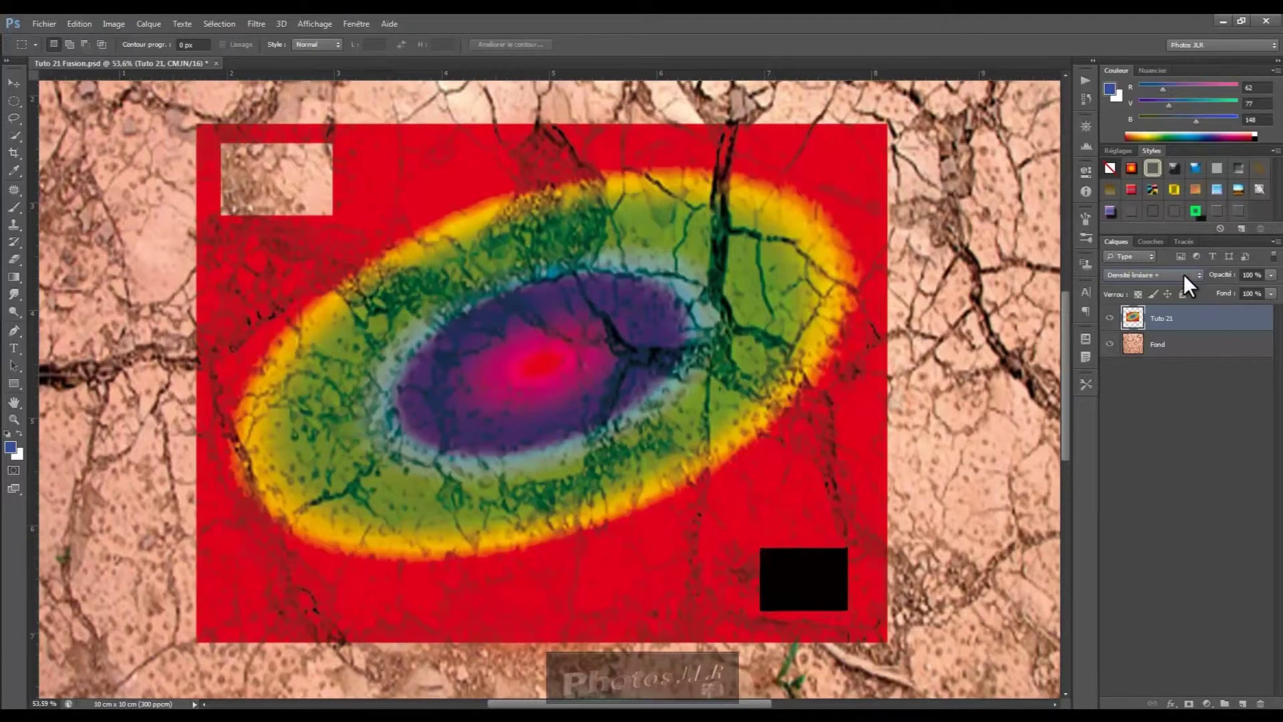
scroll(1184, 274, "down", 1)
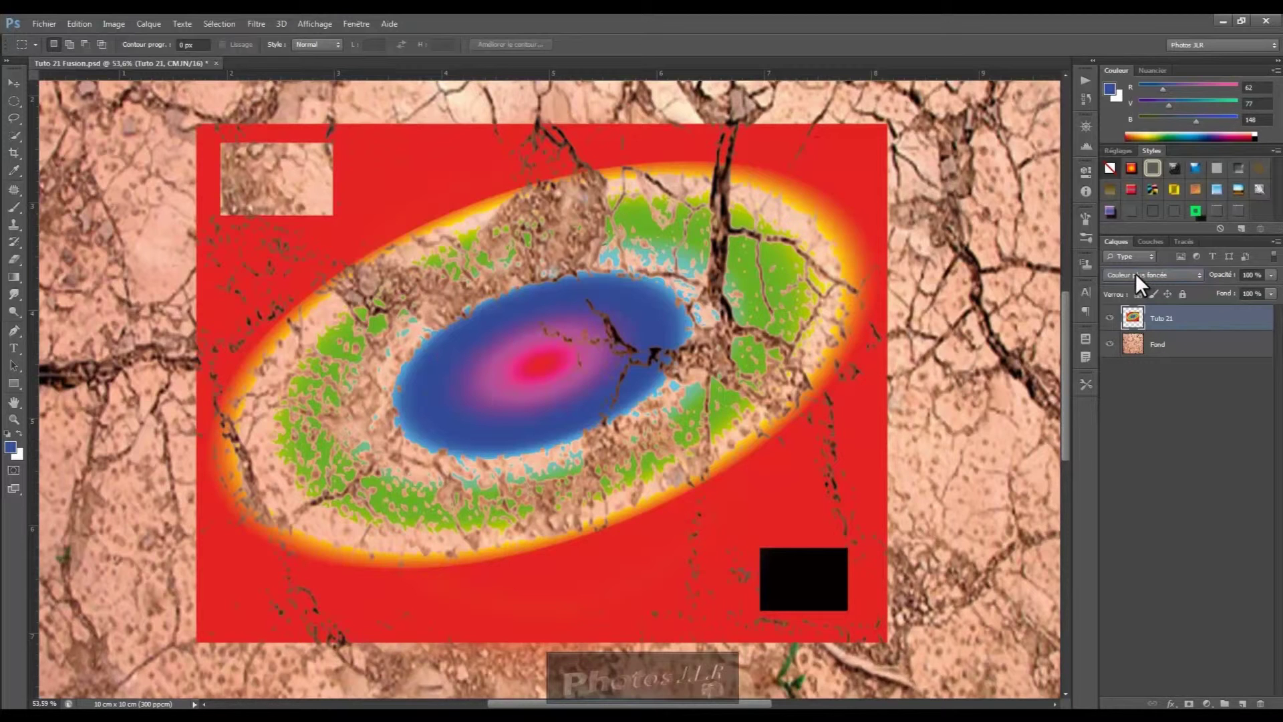
scroll(1136, 274, "down", 1)
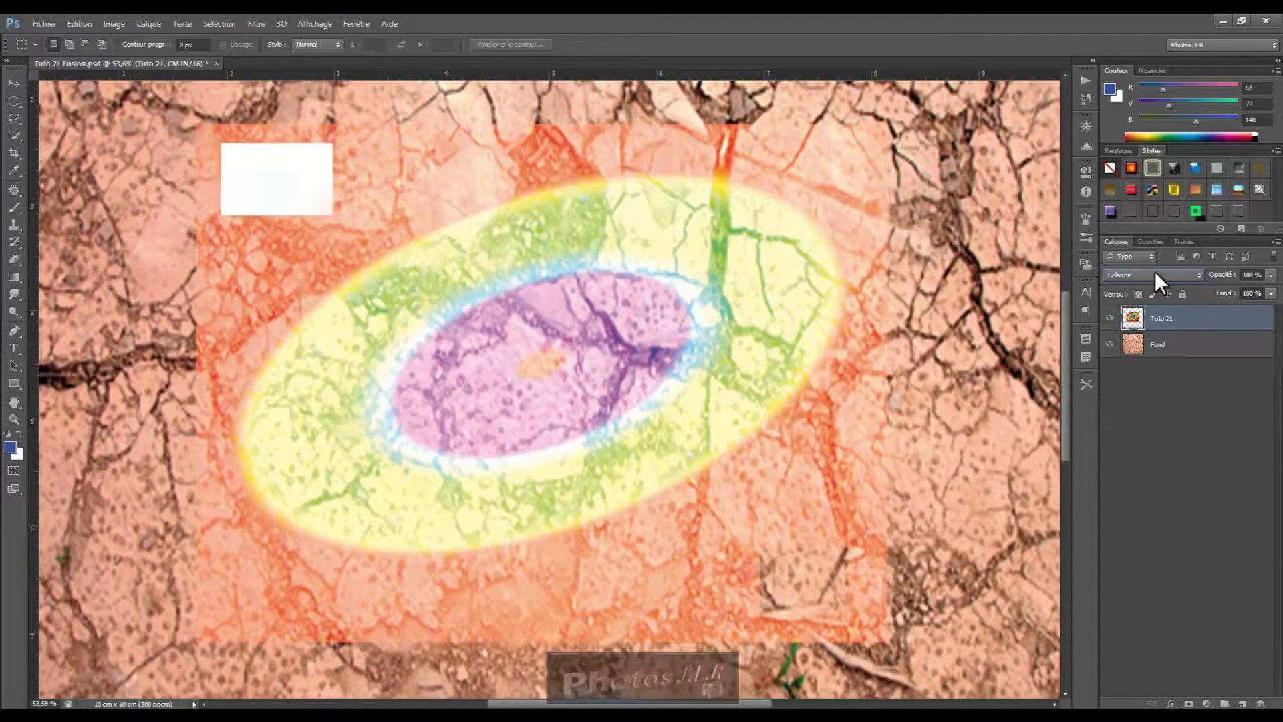
- Scroll through Superposition, Densité couleur -, Densité linéaire - and Couleur plus claire to reach Incrustation
scroll(1161, 281, "down", 1)
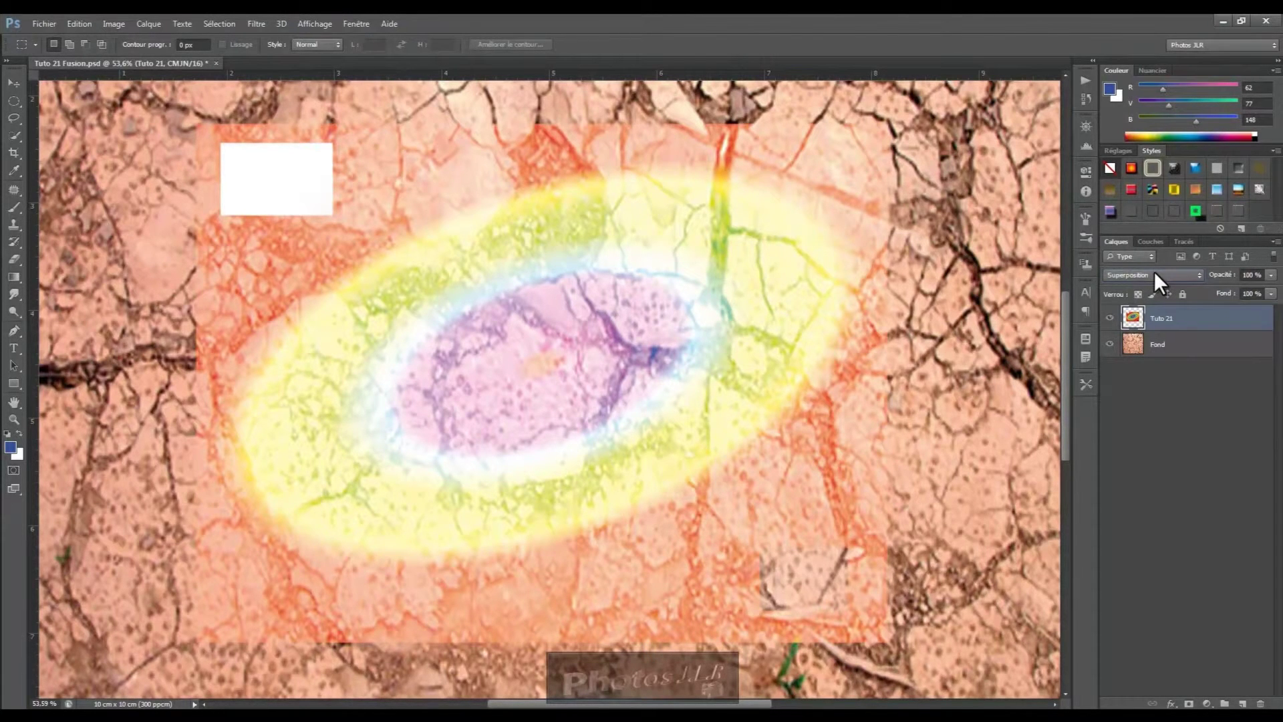
scroll(1161, 284, "up", 5)
scroll(1160, 282, "down", 5)
scroll(1161, 284, "up", 5)
scroll(1160, 284, "down", 5)
scroll(1160, 284, "down", 1)
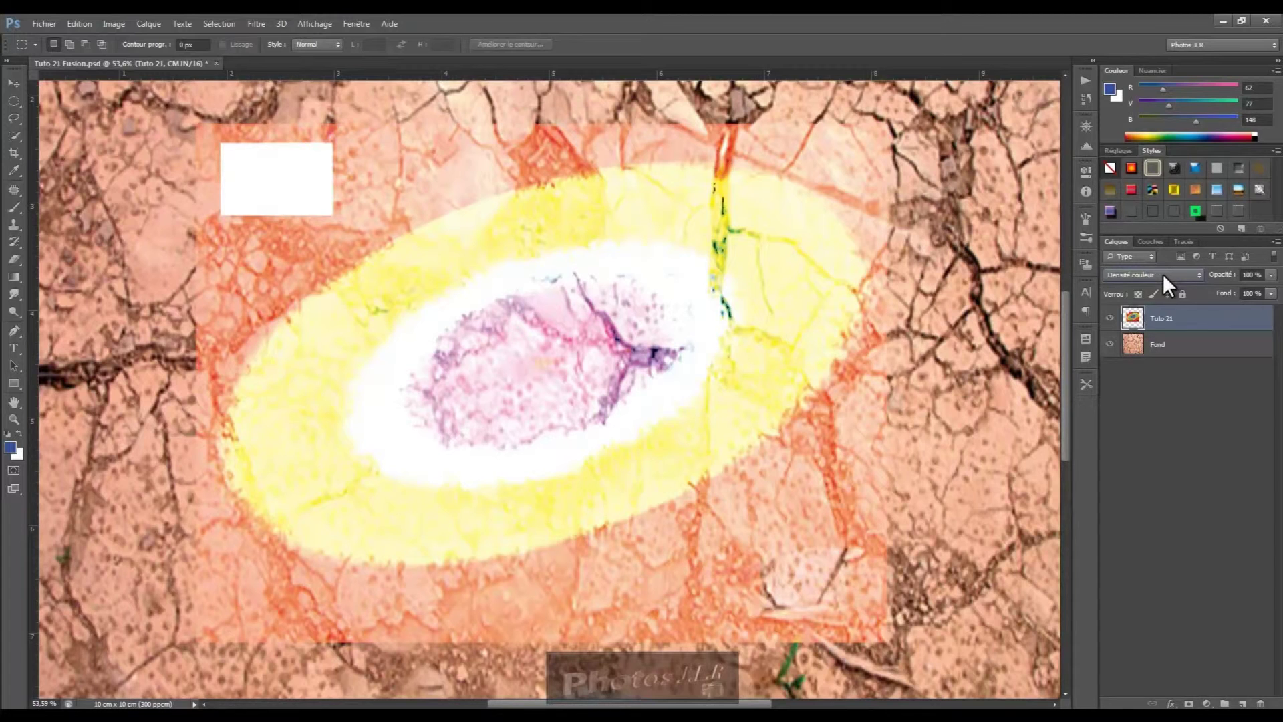
scroll(1166, 286, "down", 3)
scroll(1166, 286, "up", 3)
scroll(1166, 286, "down", 1)
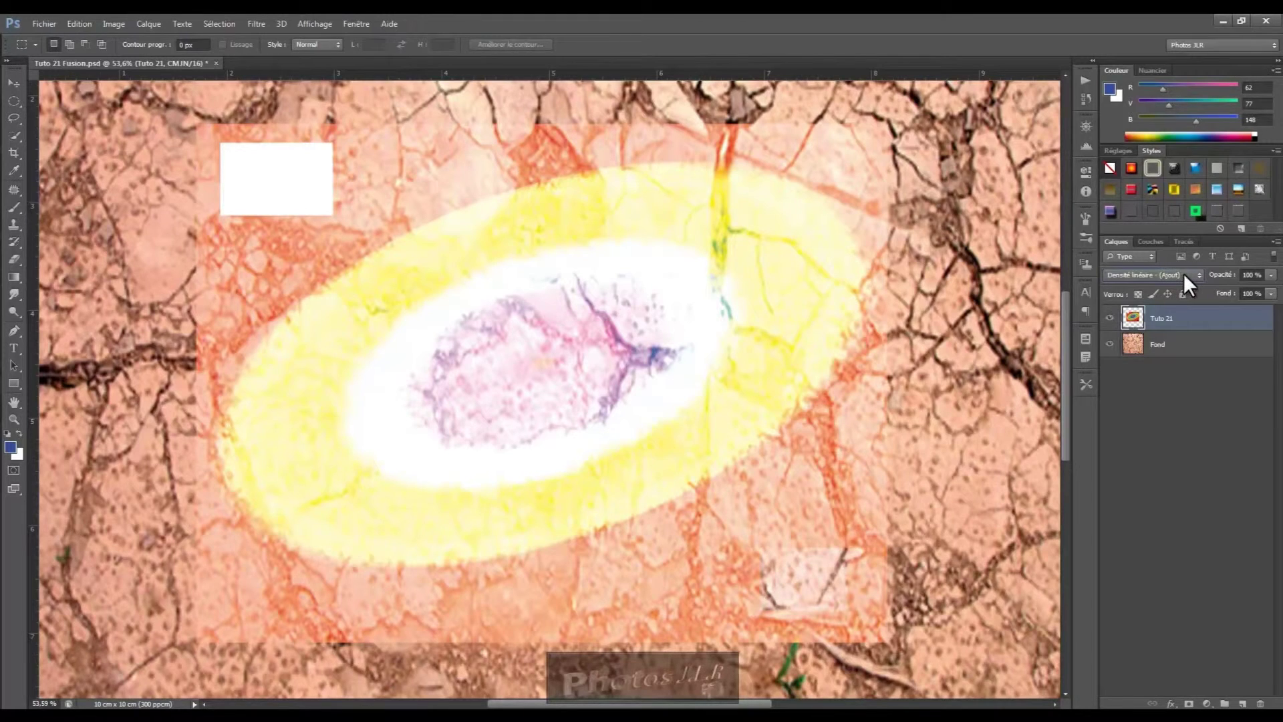
scroll(1184, 275, "up", 1)
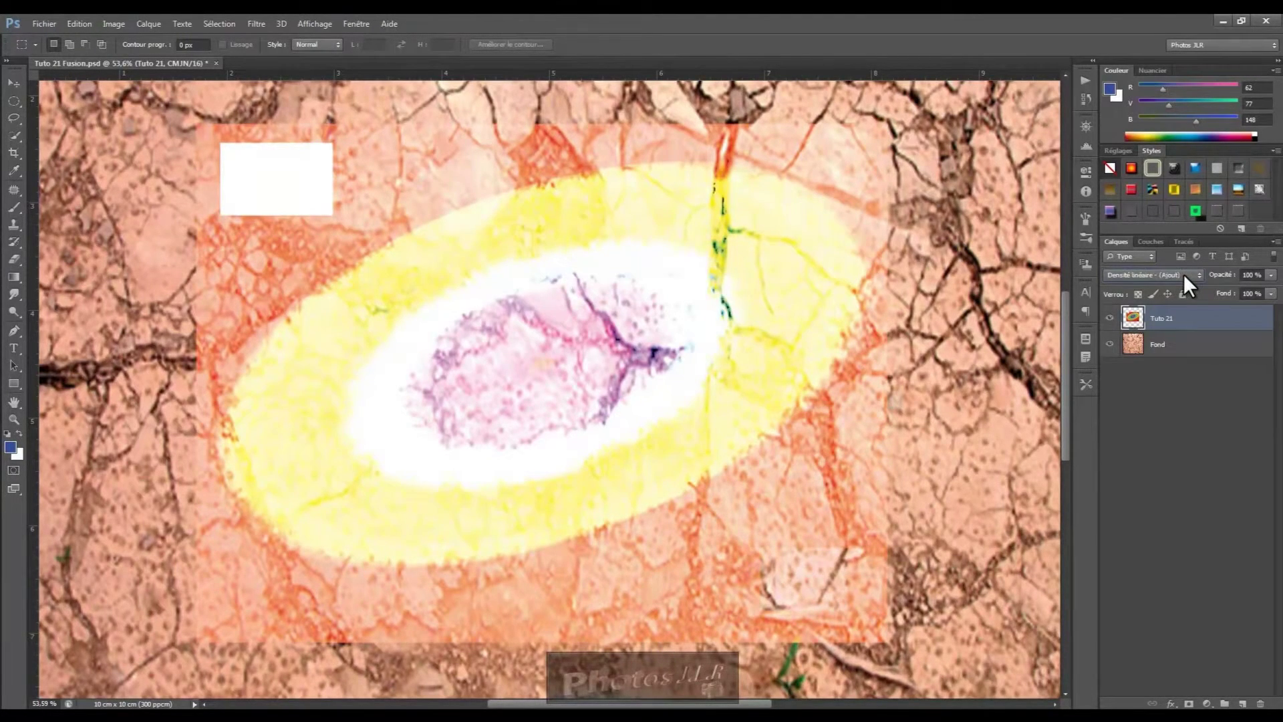
scroll(1184, 276, "up", 1)
scroll(1185, 275, "up", 1)
scroll(1184, 275, "down", 2)
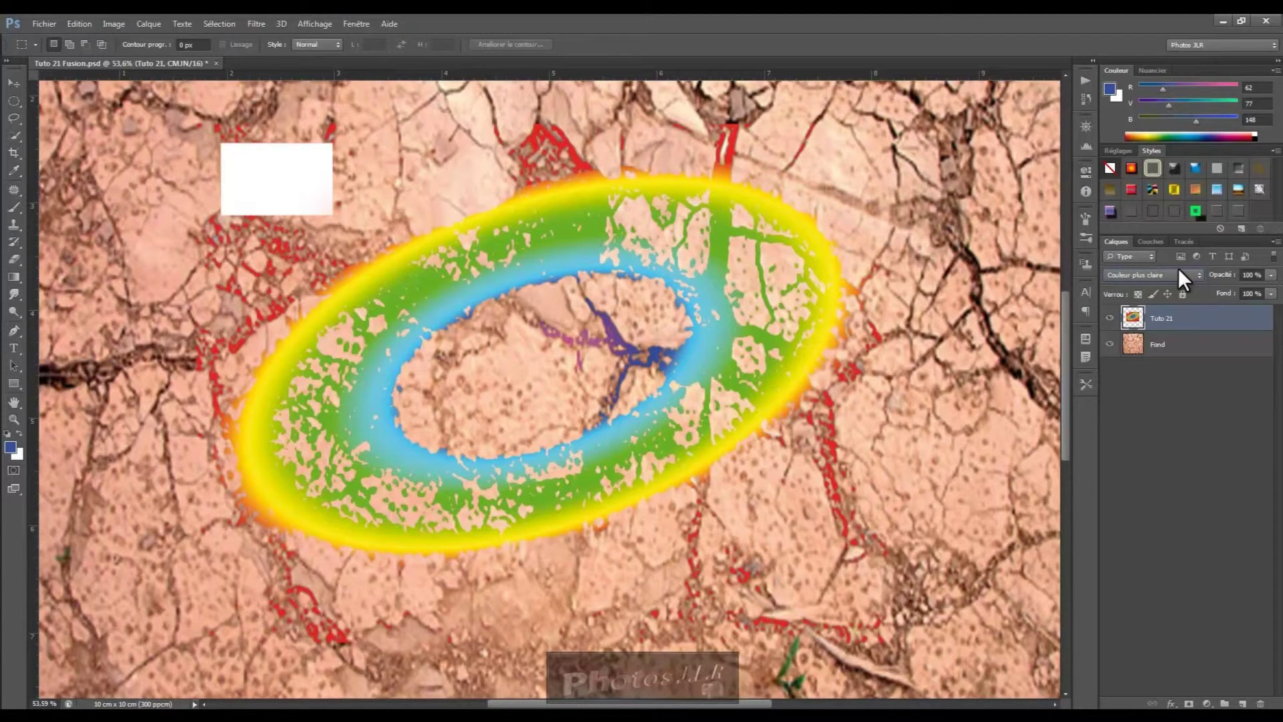
scroll(1177, 267, "down", 1)
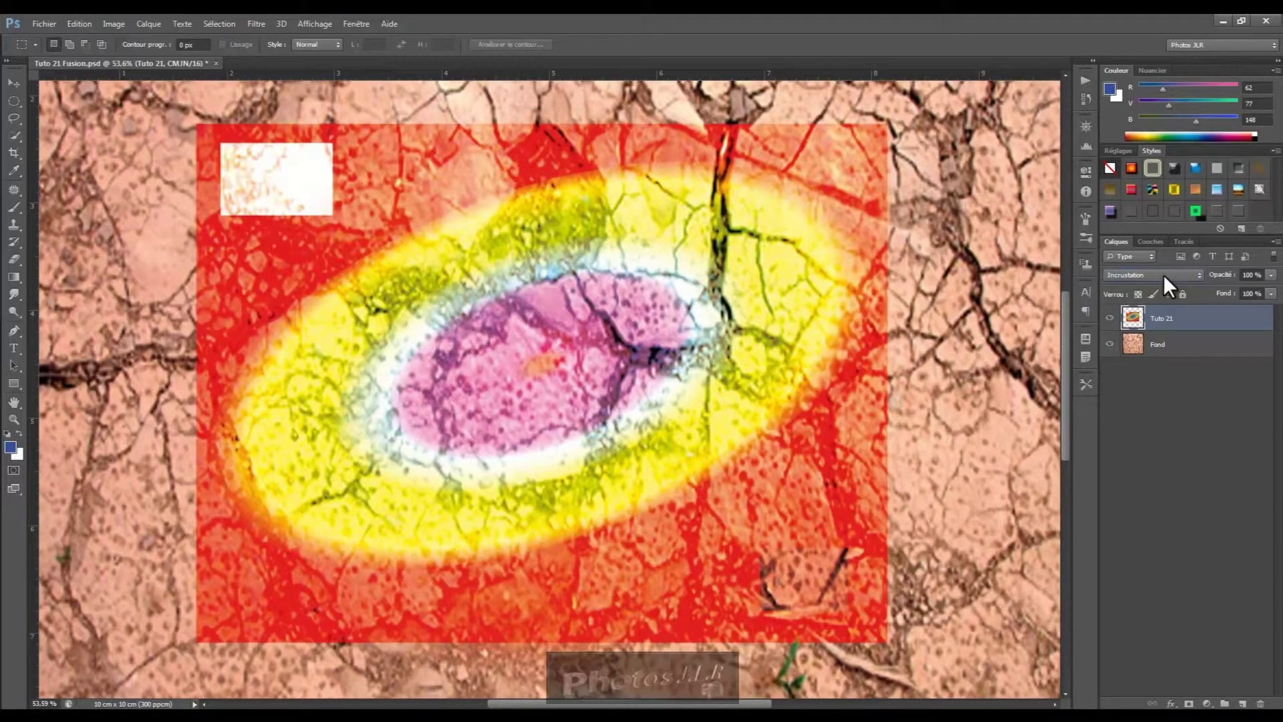
- Advance Tuto 21's blend mode past Lumière crue to Lumière vive
scroll(1166, 284, "down", 1)
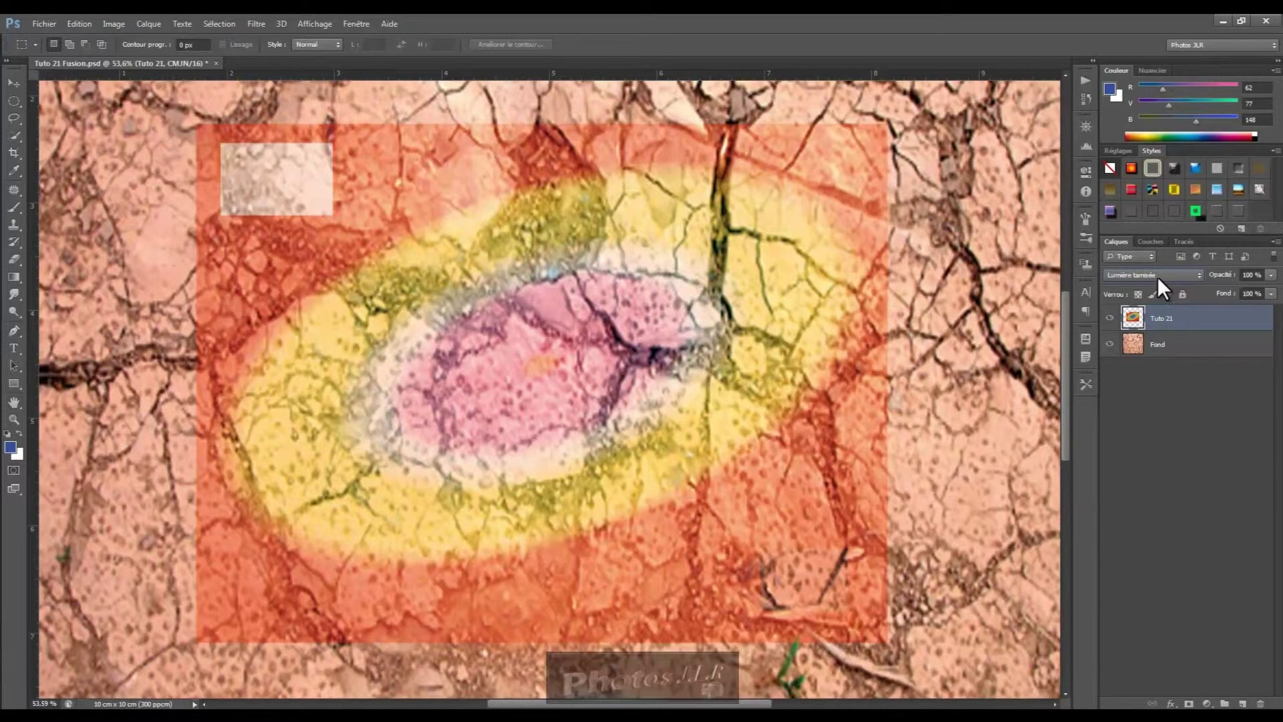
scroll(1163, 289, "down", 1)
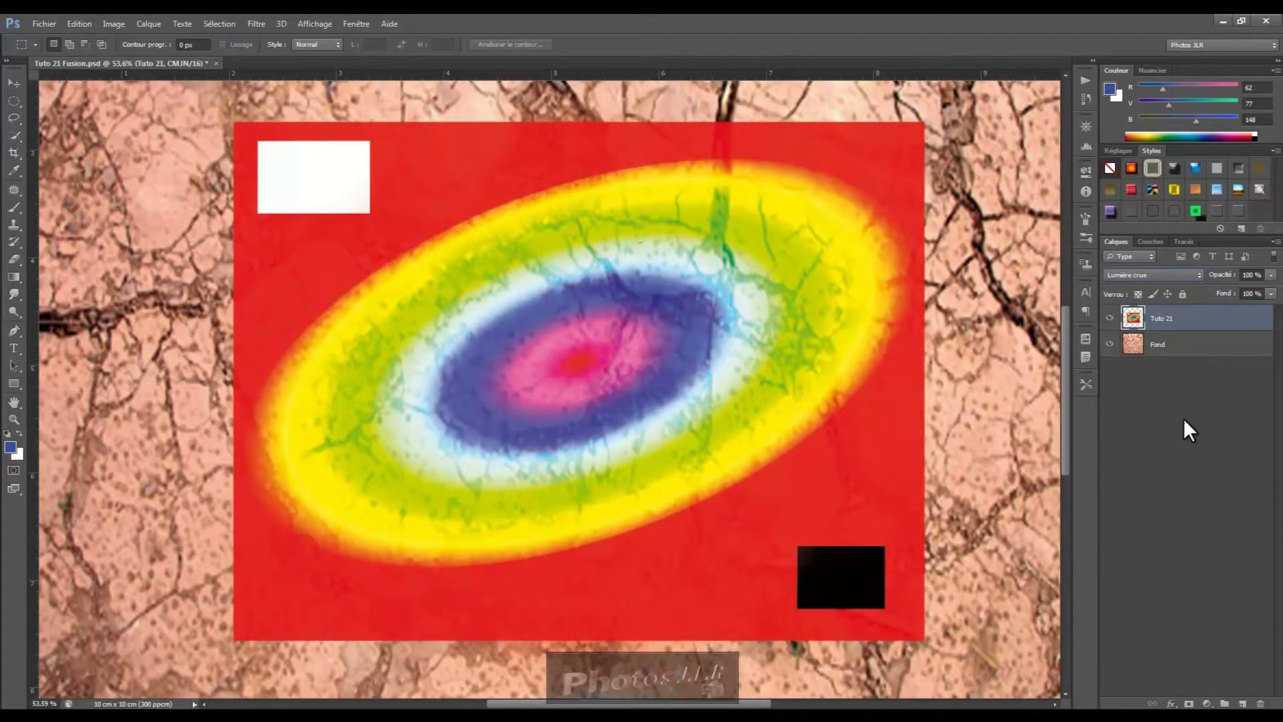
key("shift+plus")
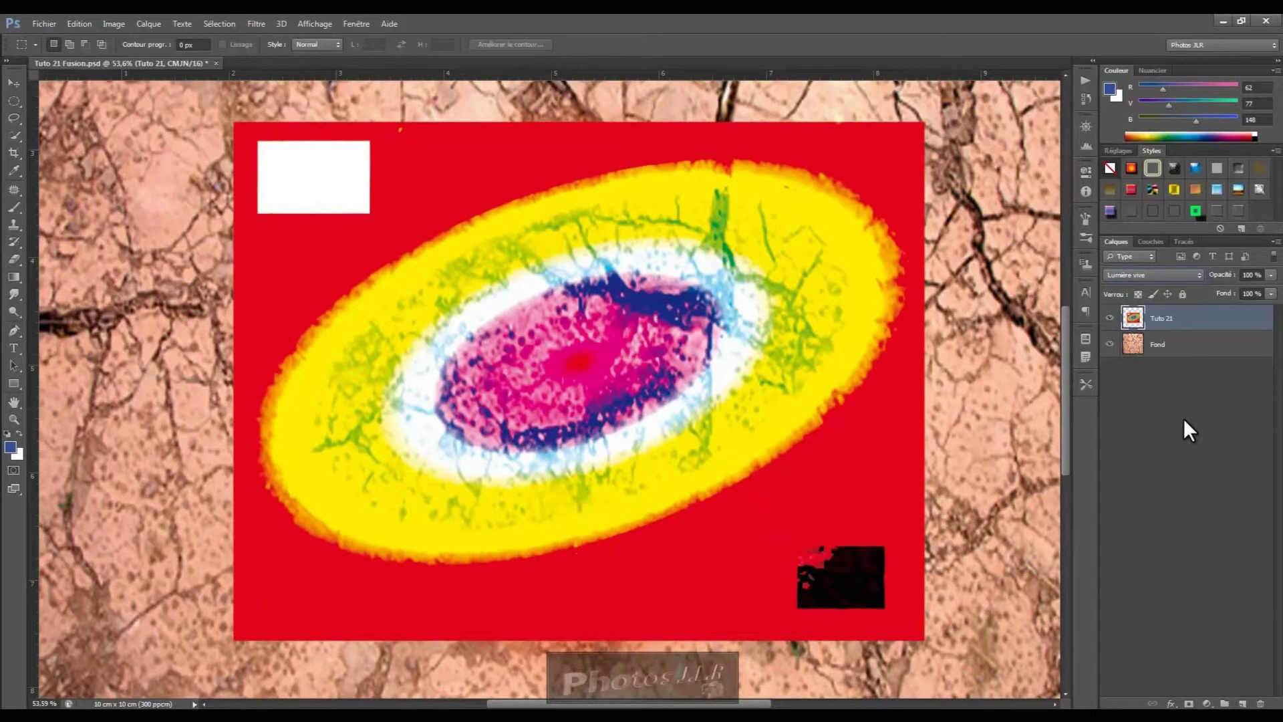
key("Up")
- Compare Lumière crue with Lumière vive, then advance through Lumière linéaire to Lumière ponctuelle
key("shift+minus")
key("shift+plus")
key("shift+minus")
key("shift+minus")
key("shift+plus")
key("shift+plus")
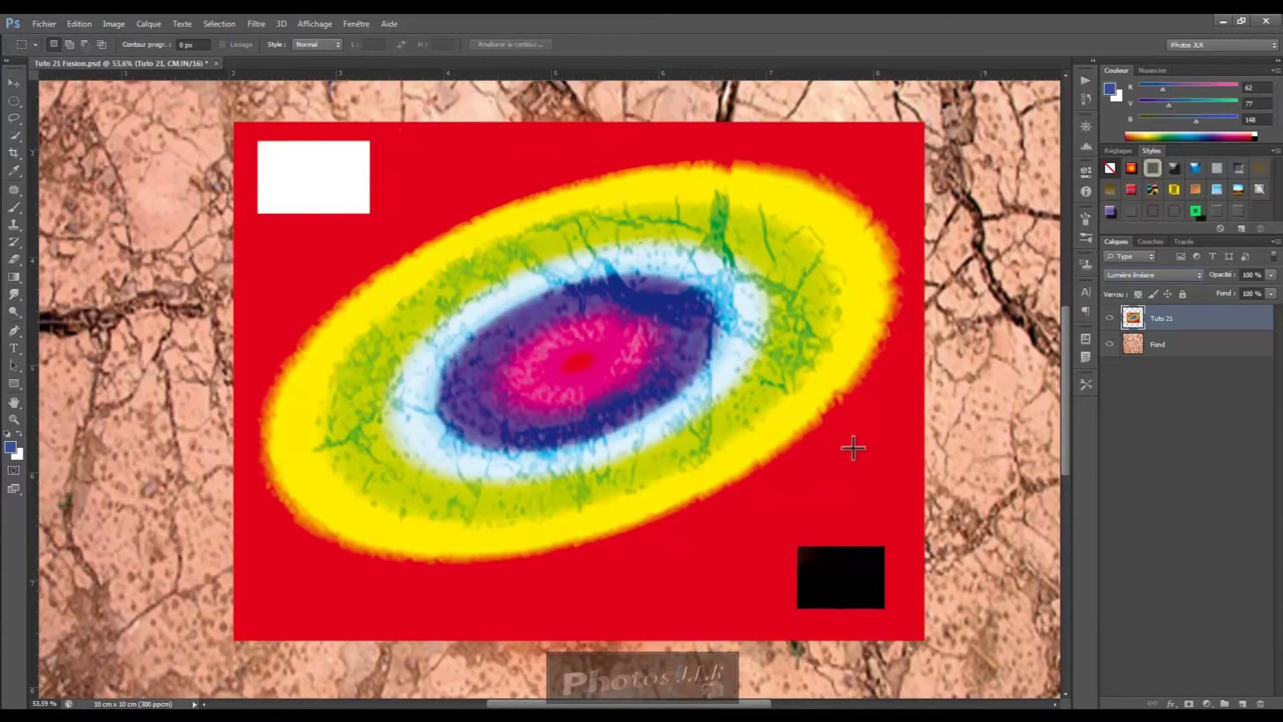
key("shift+plus")
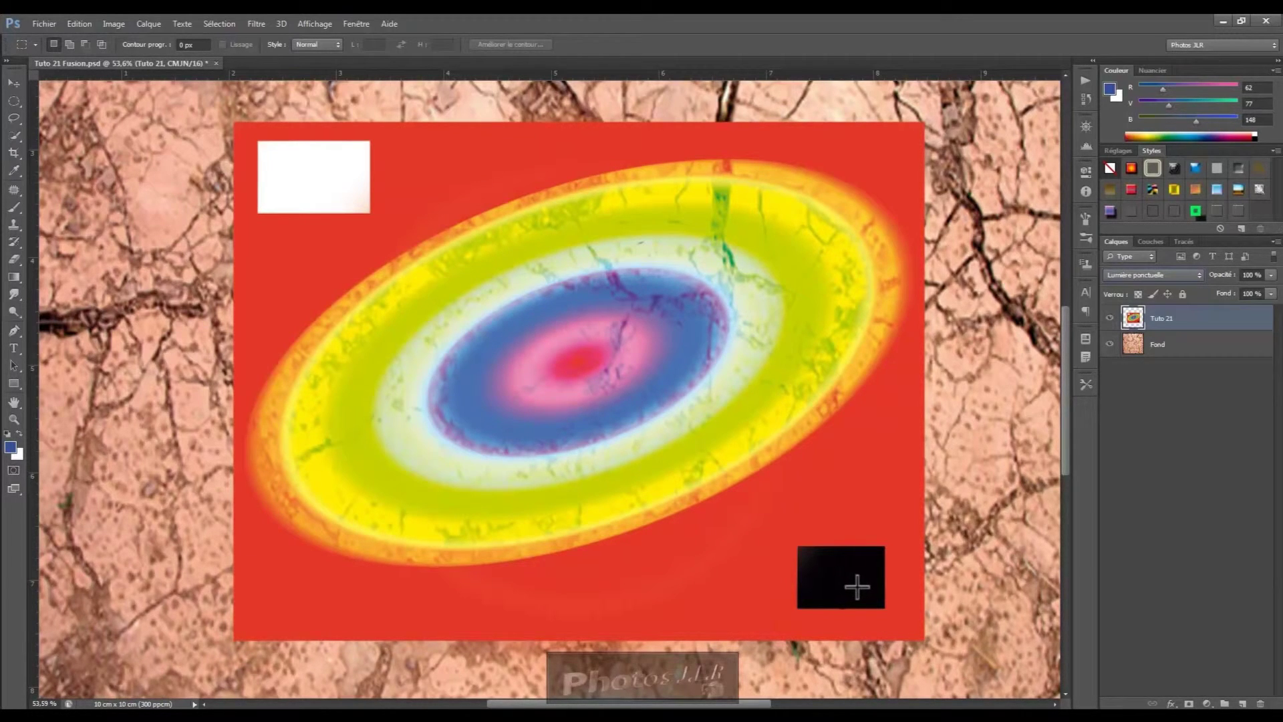
- Cycle Tuto 21's blend mode from Mélange maximal on to Différence
scroll(865, 584, "left", 1)
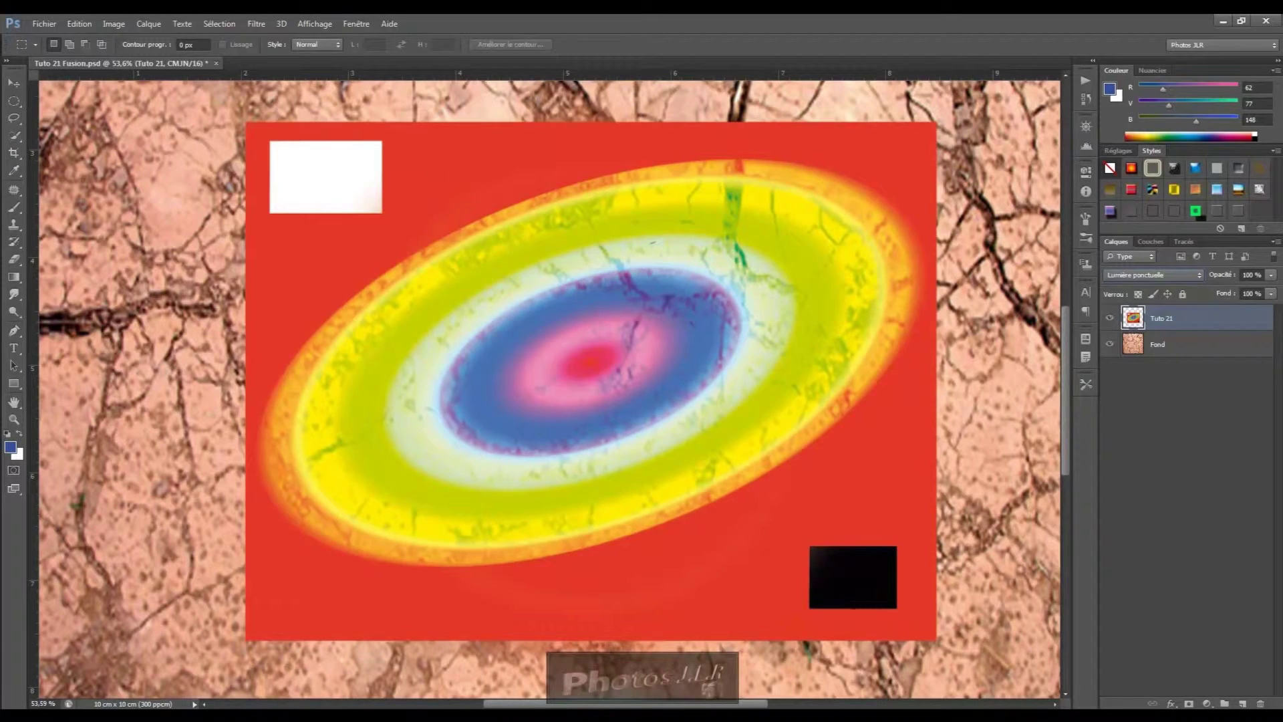
key("shift+plus")
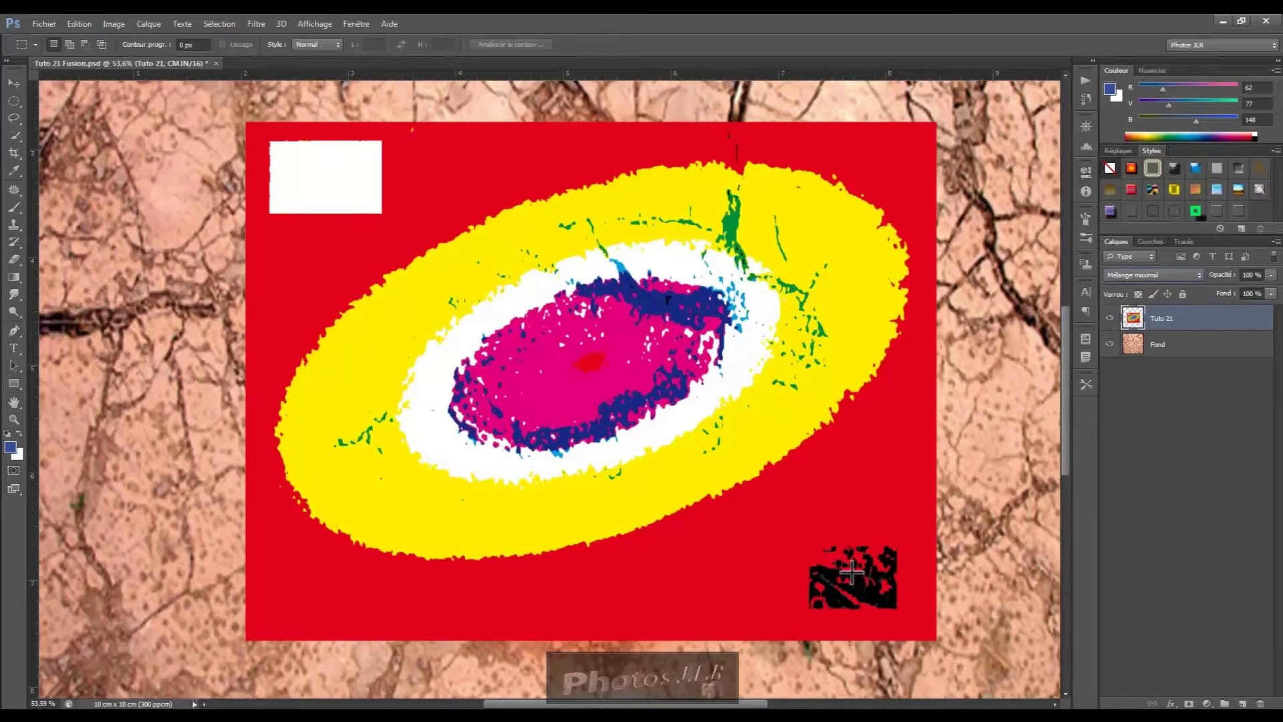
key("shift+plus")
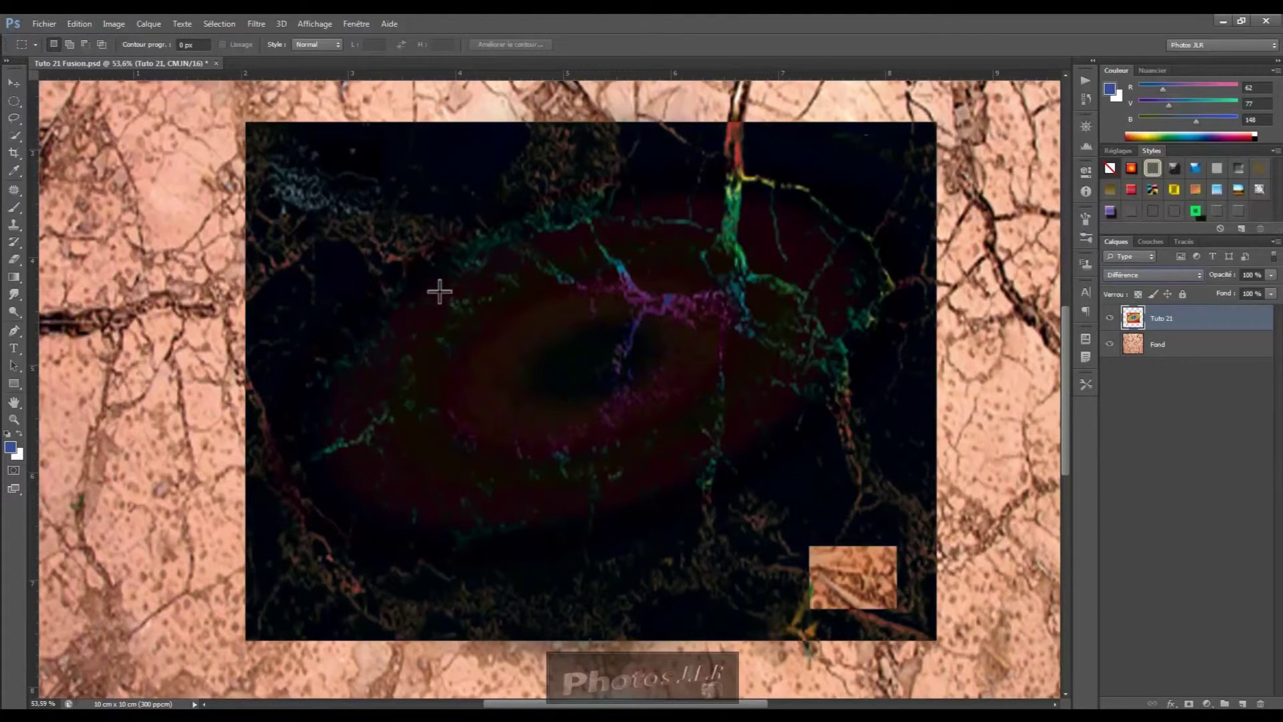
- Step Tuto 21's blend mode through Exclusion and Soustraction to Division
key("shift+plus")
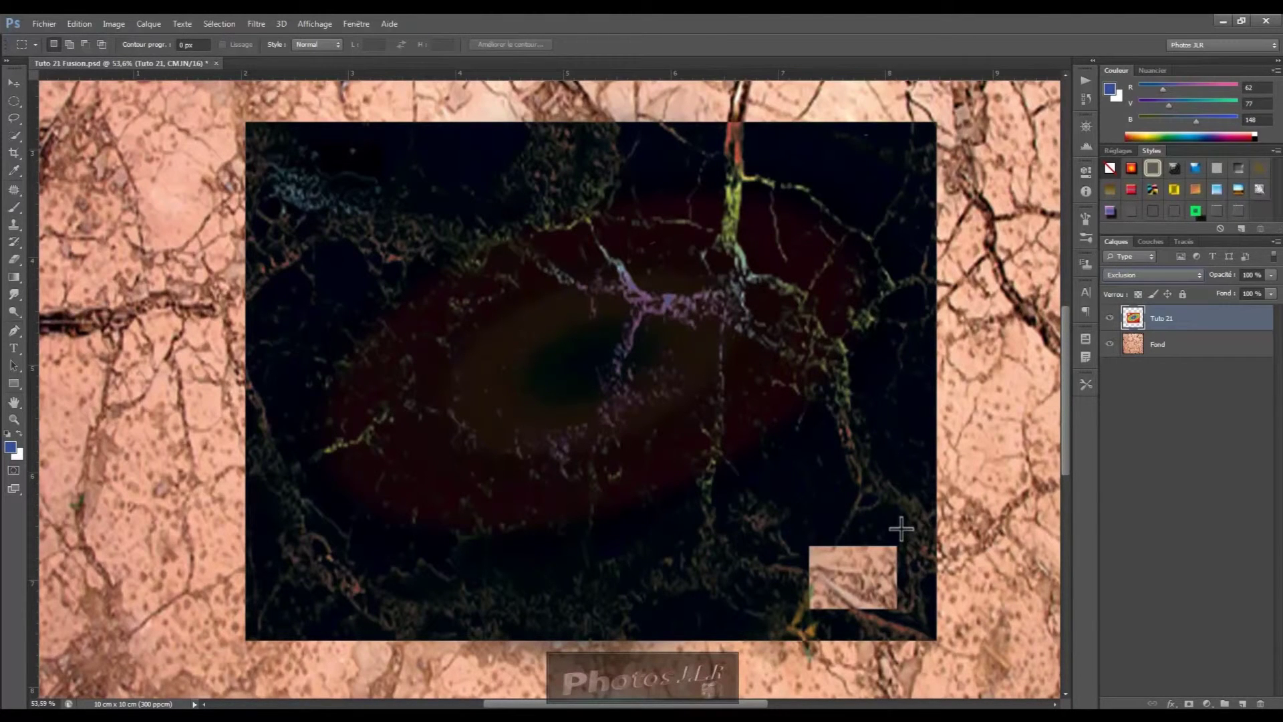
key("shift+plus")
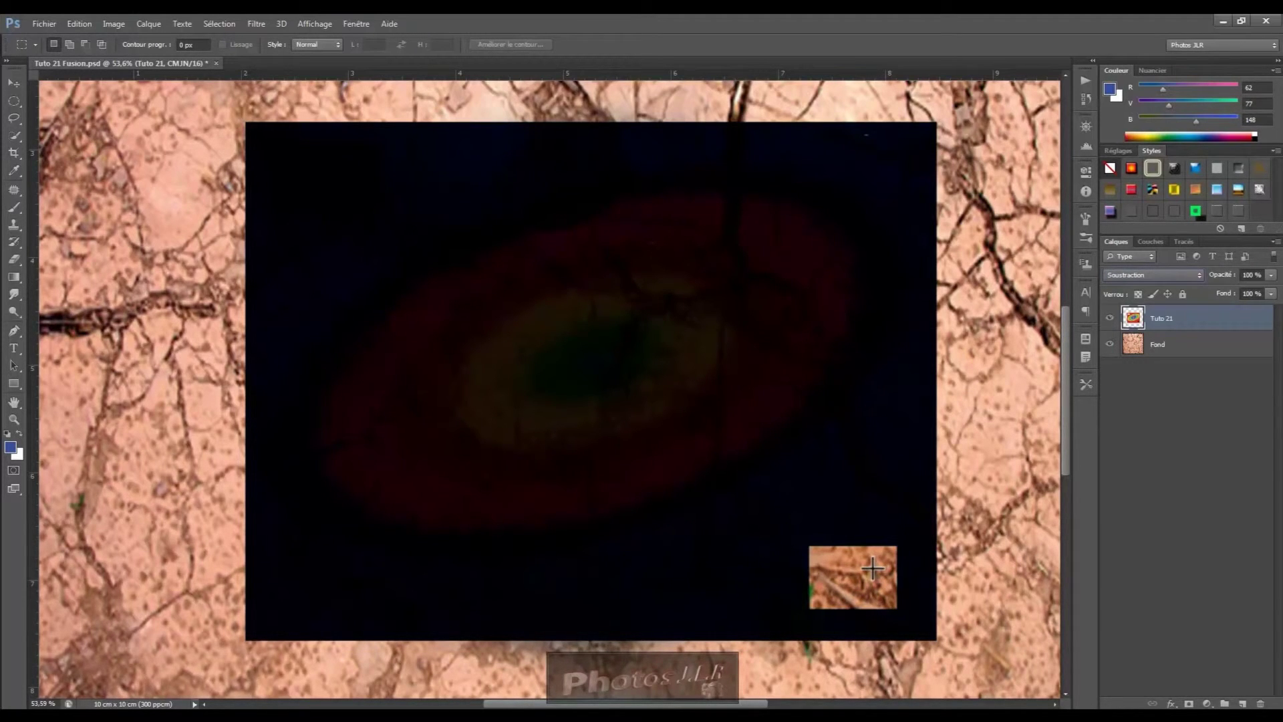
key("shift+plus")
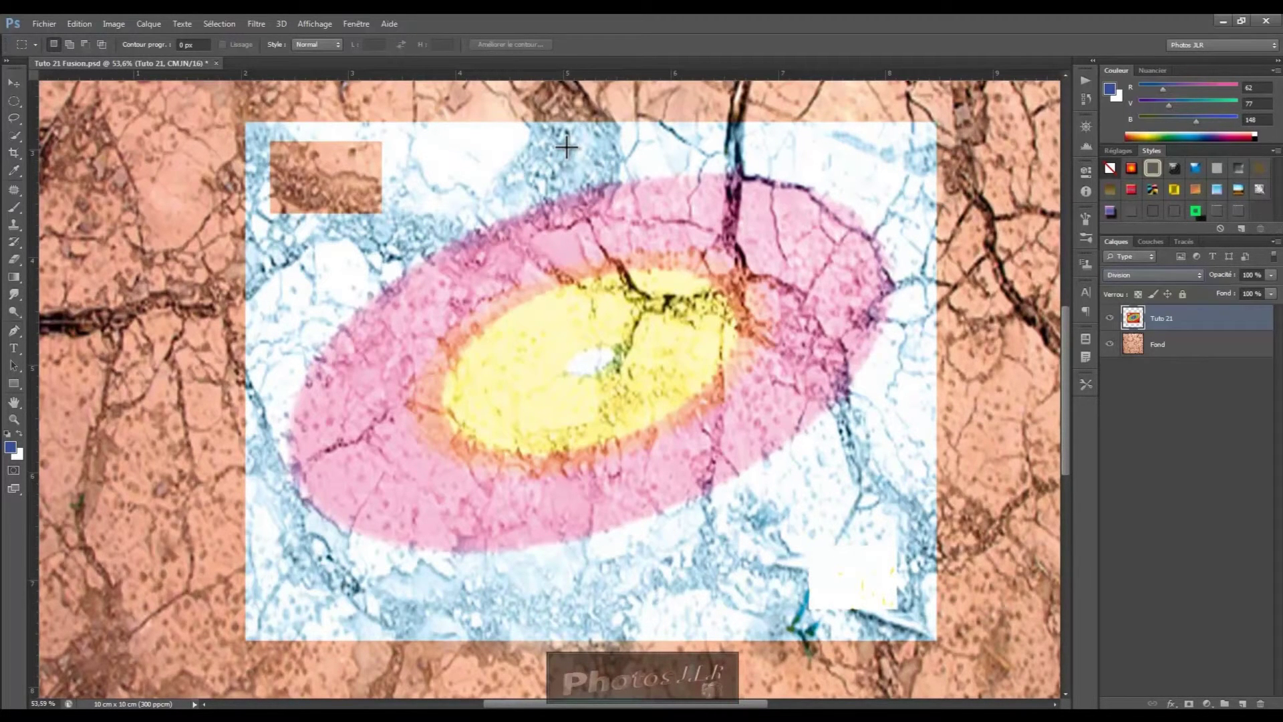
- Switch Tuto 21's blend mode from Division to Teinte
scroll(566, 147, "right", 1)
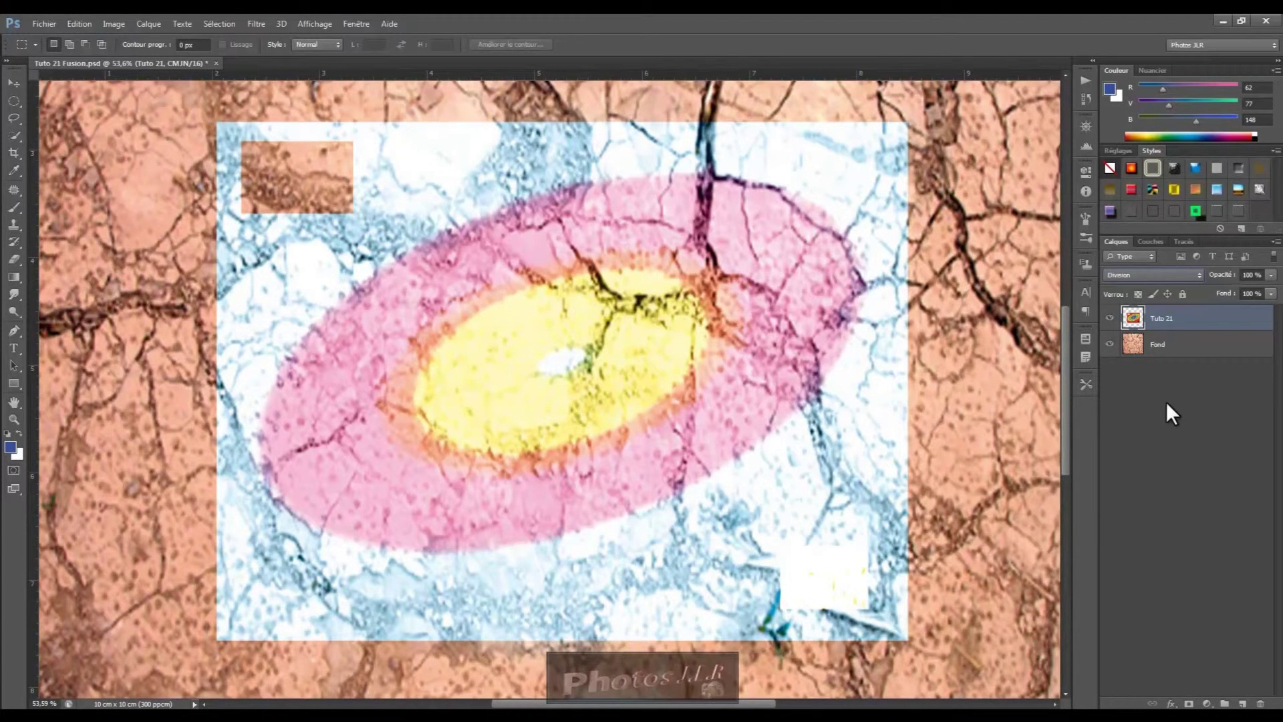
key("shift+plus")
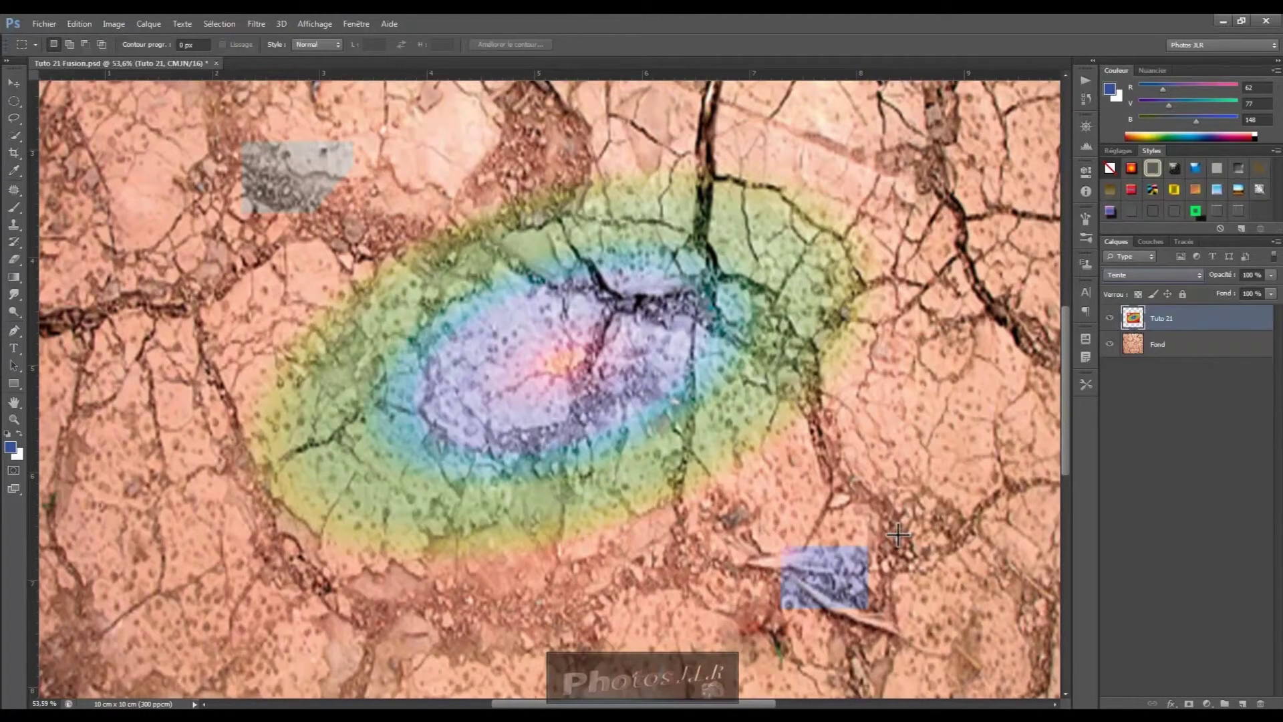
- Step Tuto 21's blend mode through Saturation and Couleur to Luminosité
key("shift+plus")
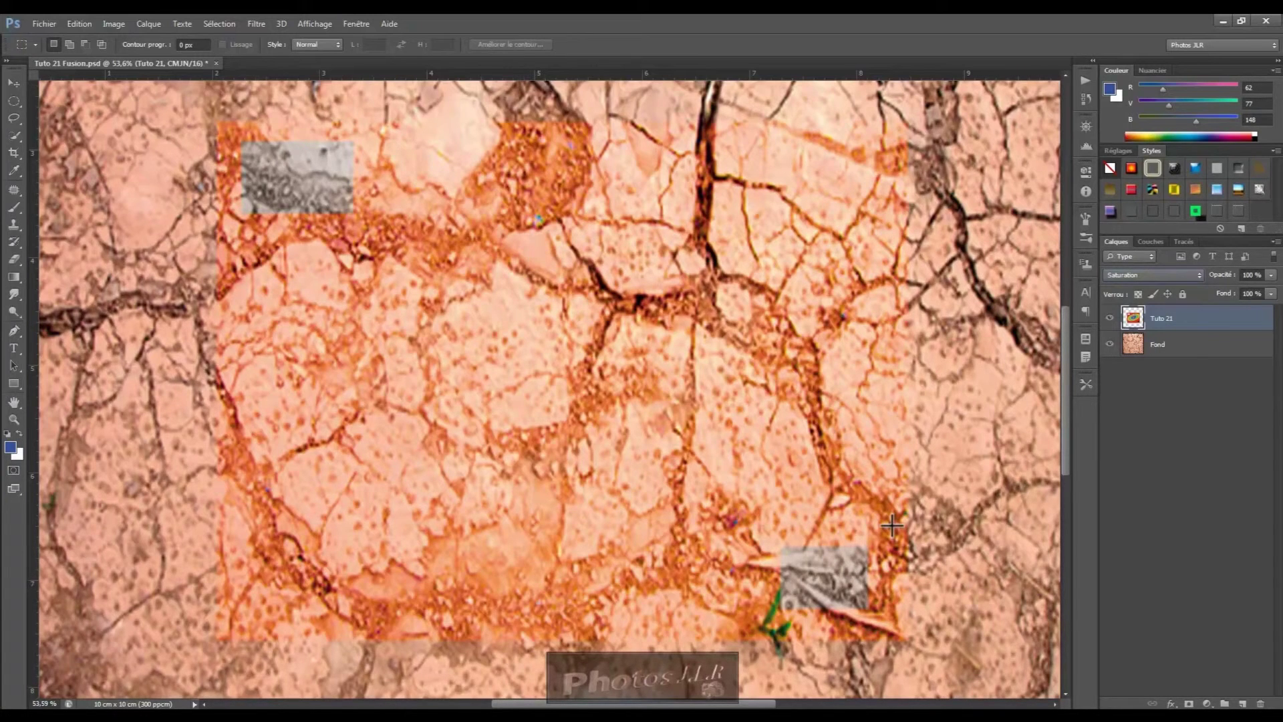
key("shift+plus")
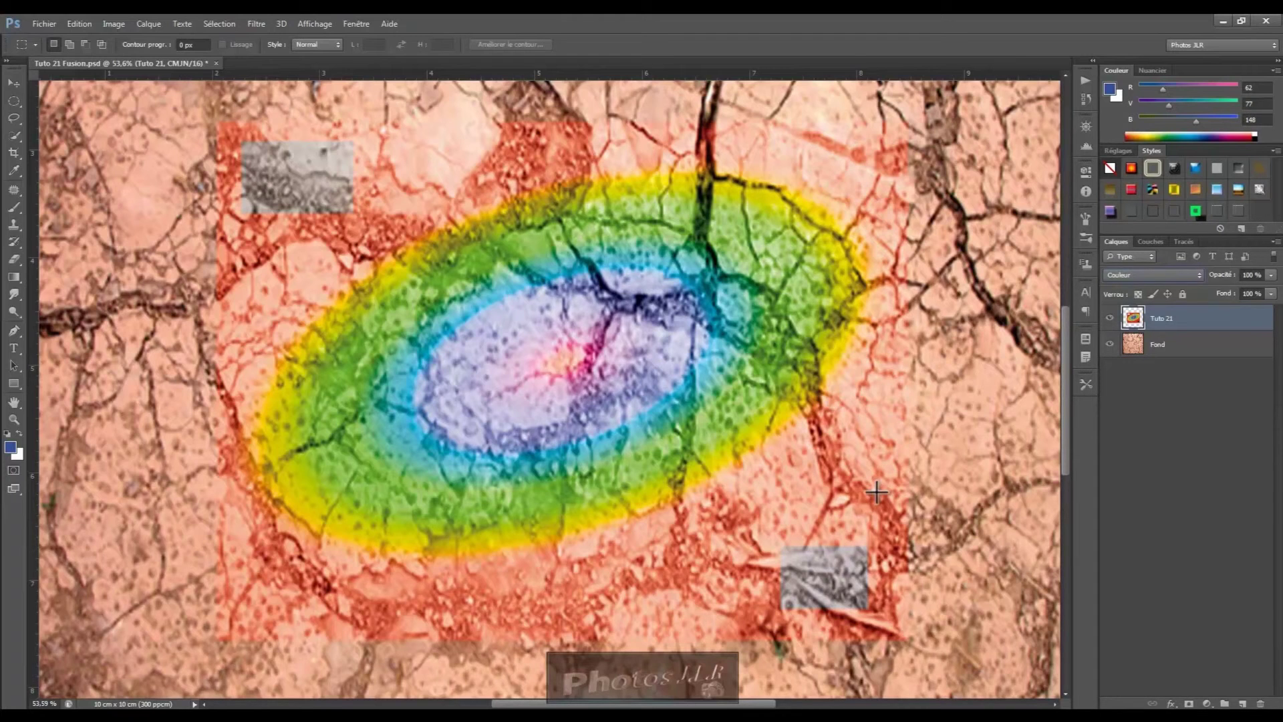
key("shift+plus")
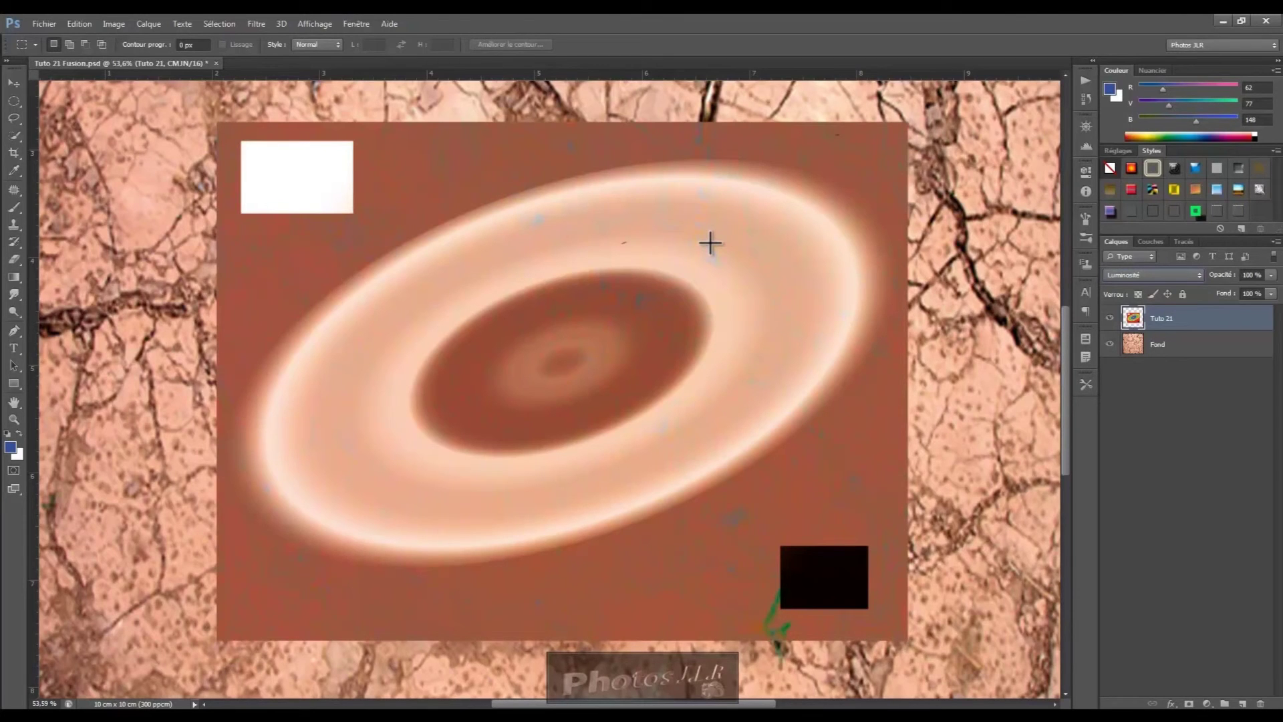
- Compare Couleur blending briefly, then return Tuto 21 to Luminosité
key("shift+minus")
key("shift+plus")
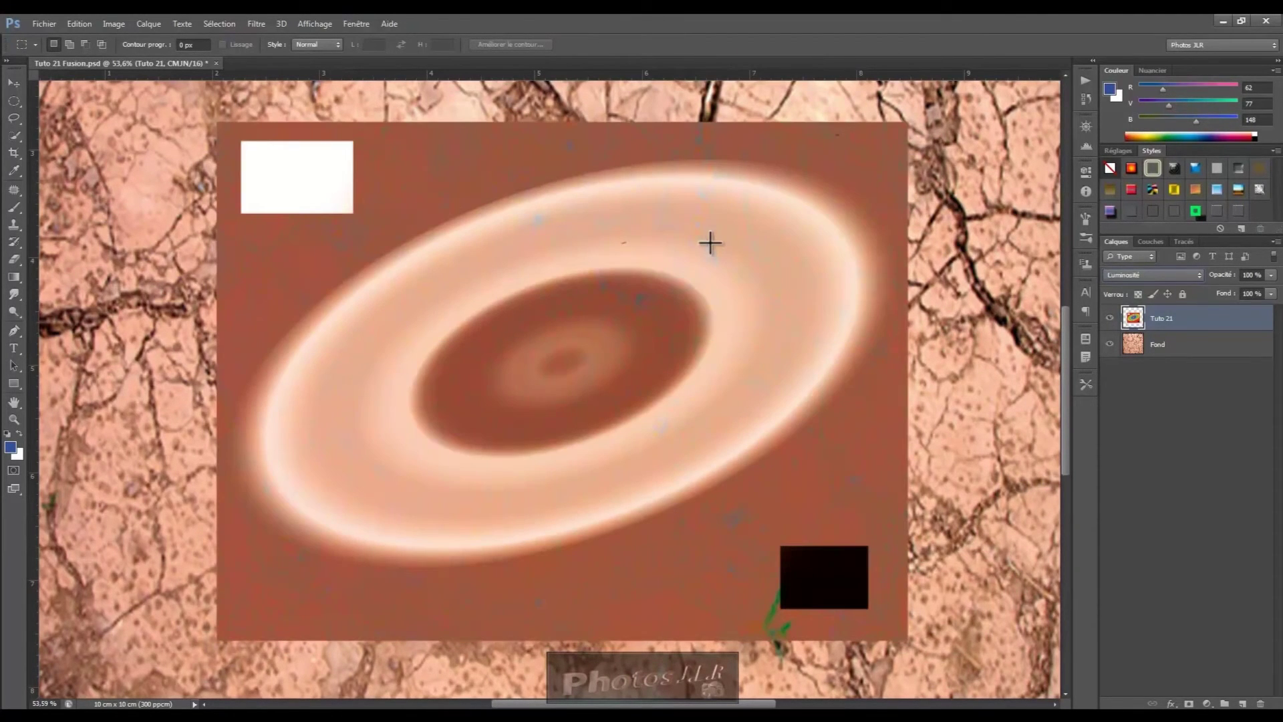